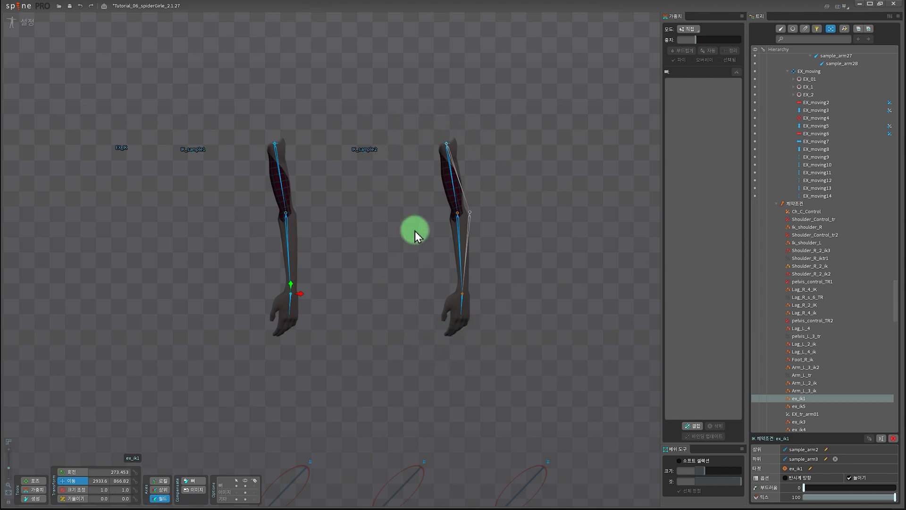
Switch to animation mode and move the test animation's playhead to frame 80
{"action": "left_click", "coordinate": [25, 24]}
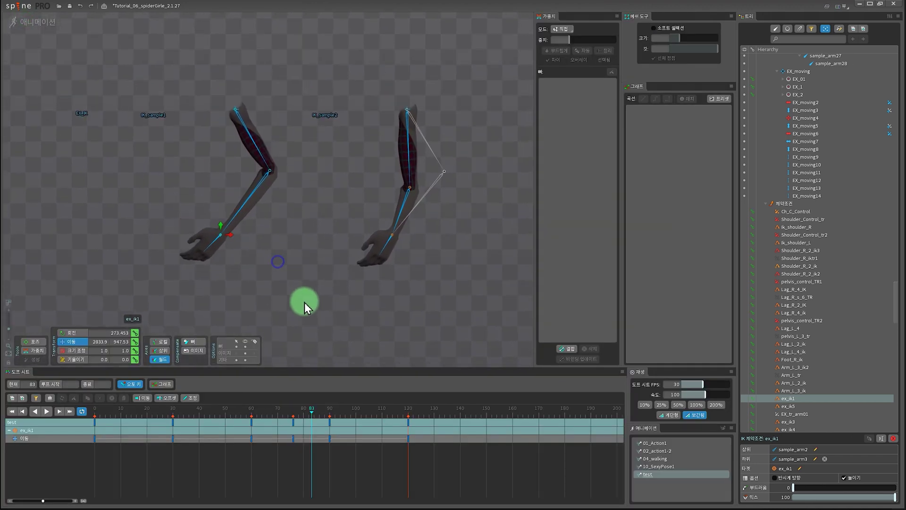
{"action": "left_click_drag", "start_coordinate": [292, 290], "coordinate": [273, 294]}
{"action": "scroll", "coordinate": [301, 276], "scroll_direction": "down", "scroll_amount": 1}
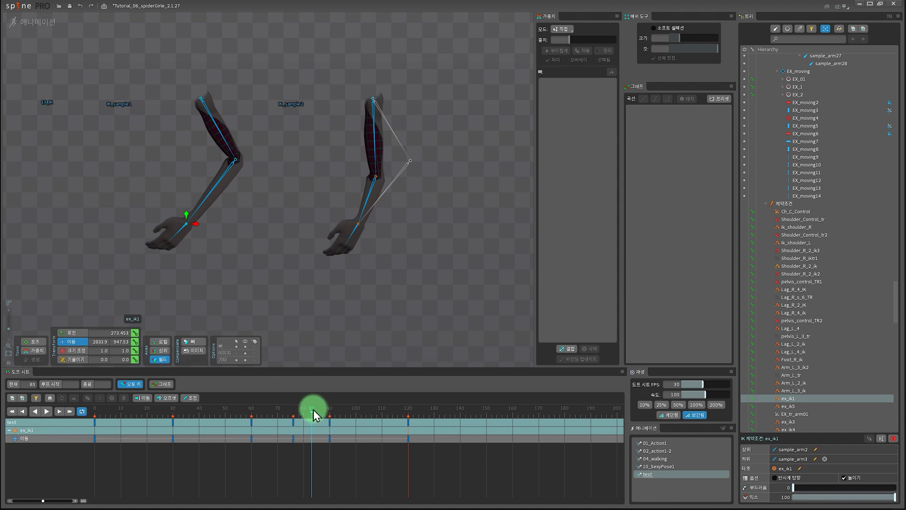
{"action": "mouse_move", "coordinate": [314, 413]}
{"action": "left_mouse_down"}
{"action": "mouse_move", "coordinate": [294, 413]}
{"action": "mouse_move", "coordinate": [304, 414]}
{"action": "left_mouse_up"}
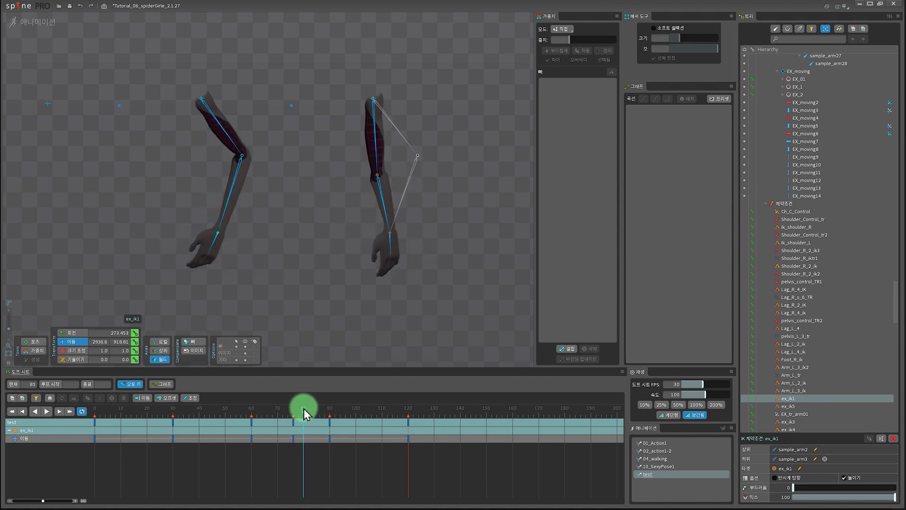
Turn on the counterclockwise direction option of the ex_ik1 IK constraint at frame 80
{"action": "left_click", "coordinate": [219, 236]}
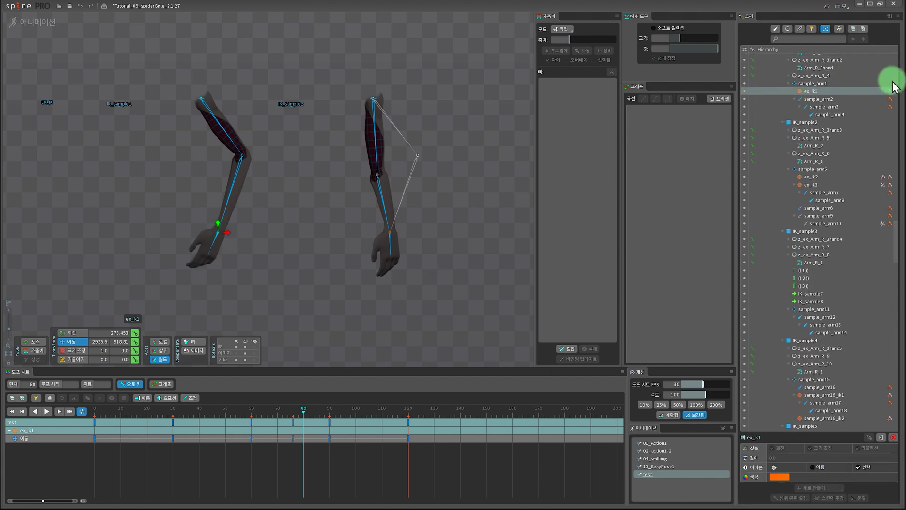
{"action": "left_click", "coordinate": [890, 92]}
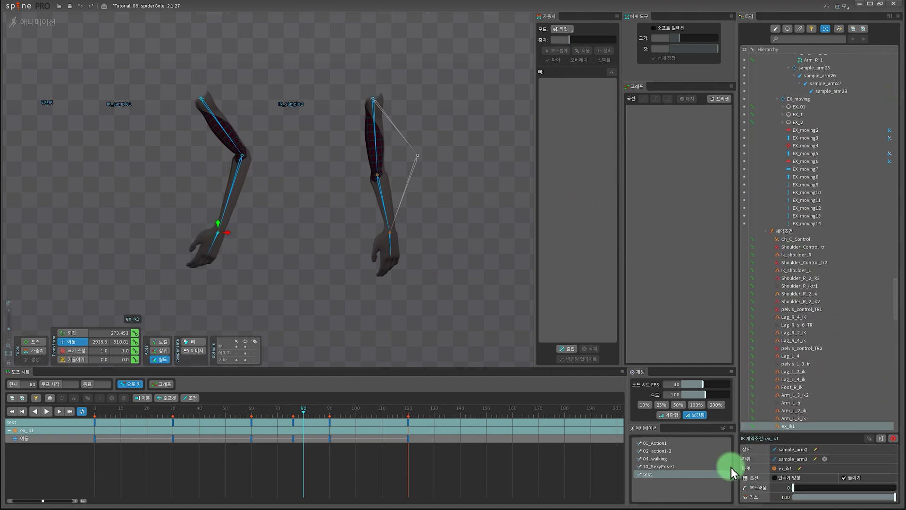
{"action": "left_click", "coordinate": [774, 478]}
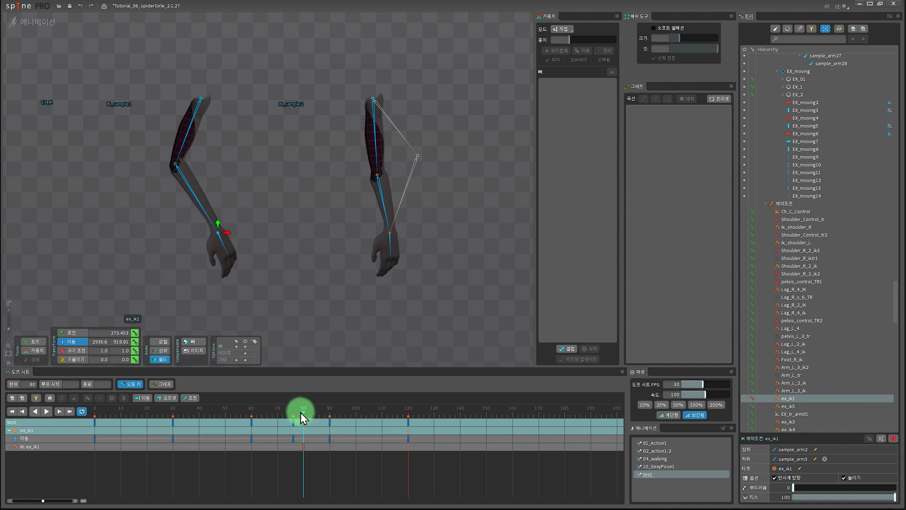
Turn off the ex_ik1 constraint's counterclockwise direction at frame 85 and scrub to frame 83 to check the elbow
{"action": "left_click_drag", "start_coordinate": [301, 413], "coordinate": [316, 411]}
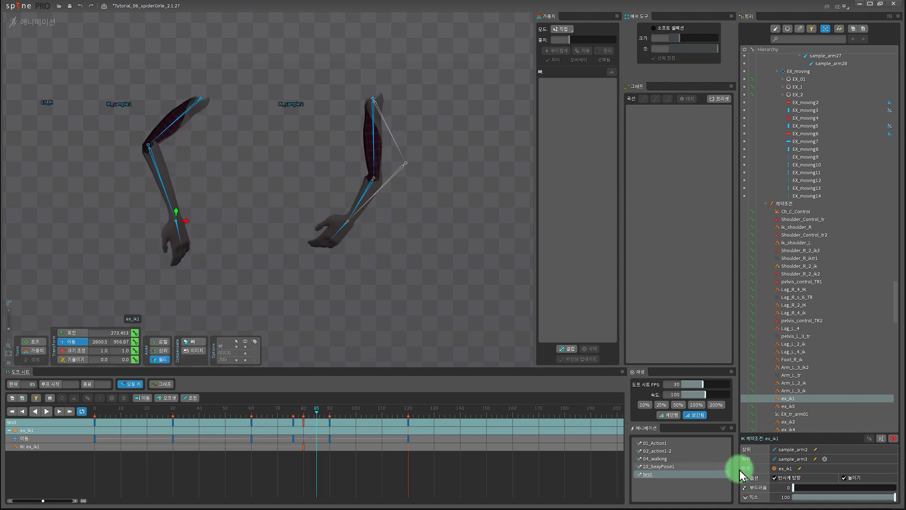
{"action": "left_click", "coordinate": [775, 478]}
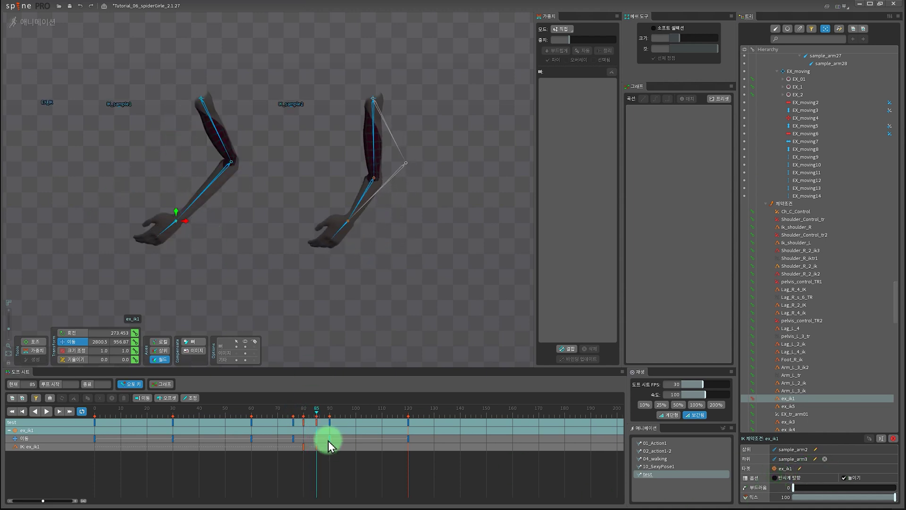
{"action": "left_click_drag", "start_coordinate": [318, 415], "coordinate": [313, 439]}
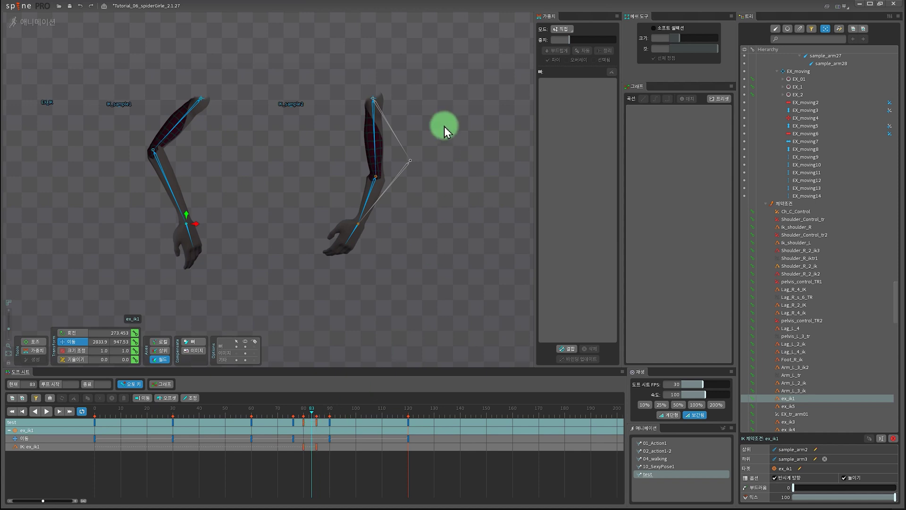
Select the second arm's elbow target ex_ik3 and examine its pose at frame 80
{"action": "left_click", "coordinate": [379, 181]}
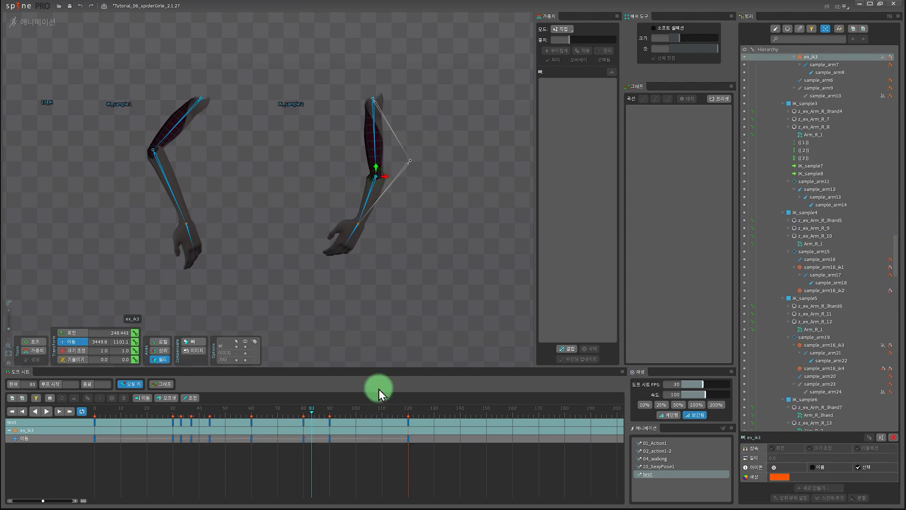
{"action": "left_click_drag", "start_coordinate": [311, 415], "coordinate": [306, 412]}
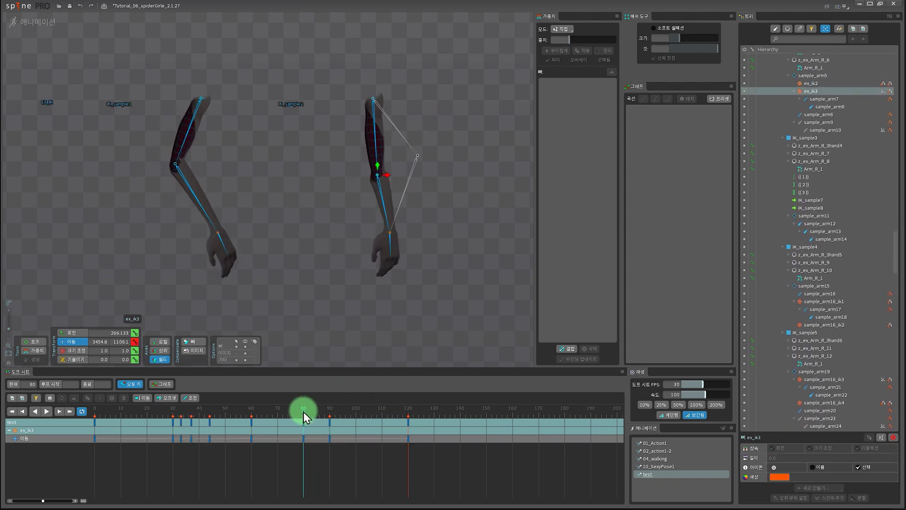
{"action": "left_click", "coordinate": [384, 186]}
{"action": "left_click_drag", "start_coordinate": [377, 179], "coordinate": [381, 227]}
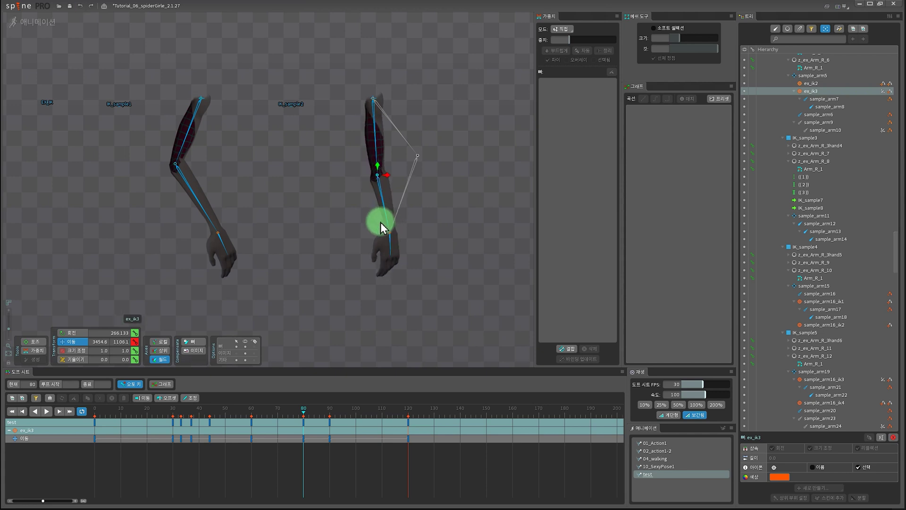
Delete the IK constraint keys of the first arm's ex_ik1 target at frames 80 and 85
{"action": "left_click", "coordinate": [302, 431]}
{"action": "left_click", "coordinate": [218, 235]}
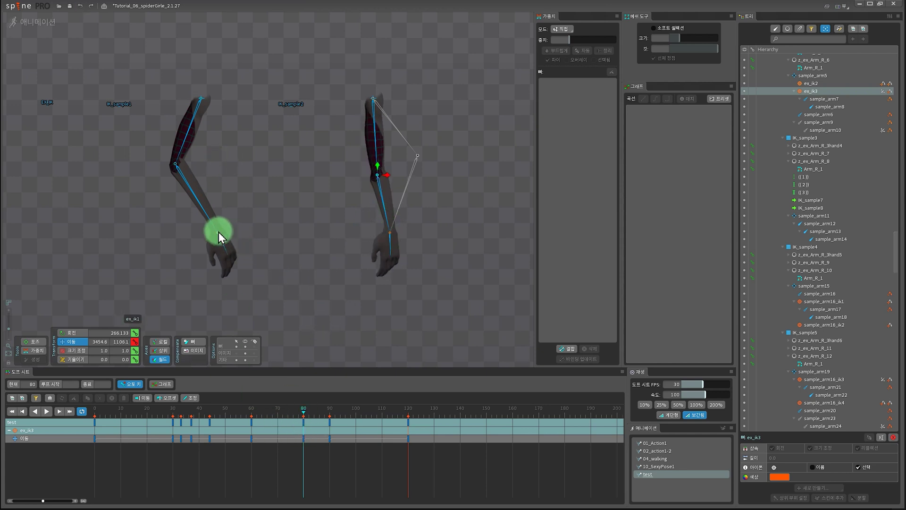
{"action": "left_click_drag", "start_coordinate": [332, 457], "coordinate": [296, 444]}
{"action": "key", "text": "Delete"}
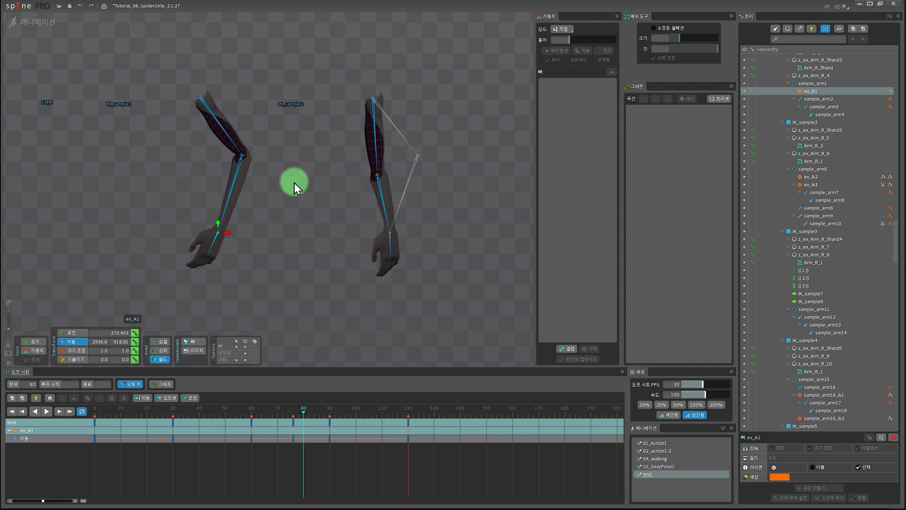
Scrub to frame 60 and play the animation to compare the motion of the two sample arms
{"action": "left_click_drag", "start_coordinate": [302, 422], "coordinate": [246, 421]}
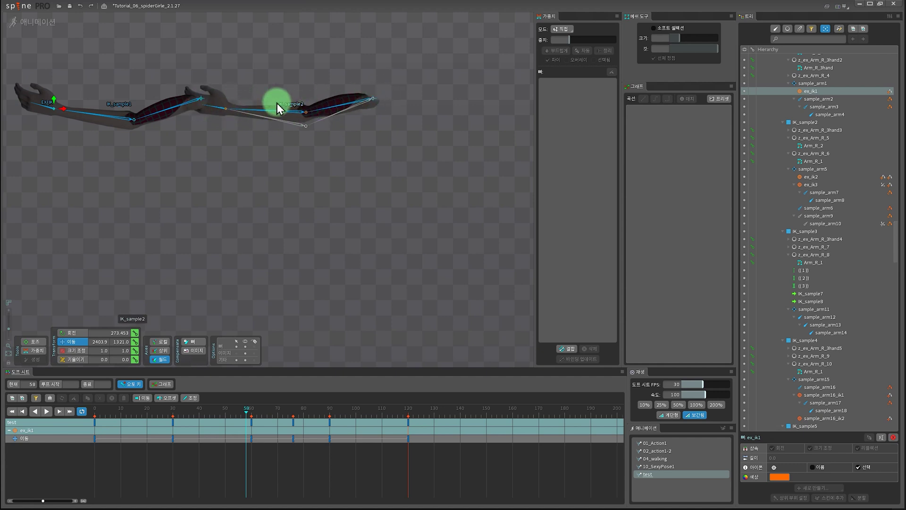
{"action": "mouse_move", "coordinate": [243, 408]}
{"action": "left_mouse_down"}
{"action": "mouse_move", "coordinate": [196, 405]}
{"action": "mouse_move", "coordinate": [327, 417]}
{"action": "mouse_move", "coordinate": [251, 418]}
{"action": "left_mouse_up"}
{"action": "key", "text": "space"}
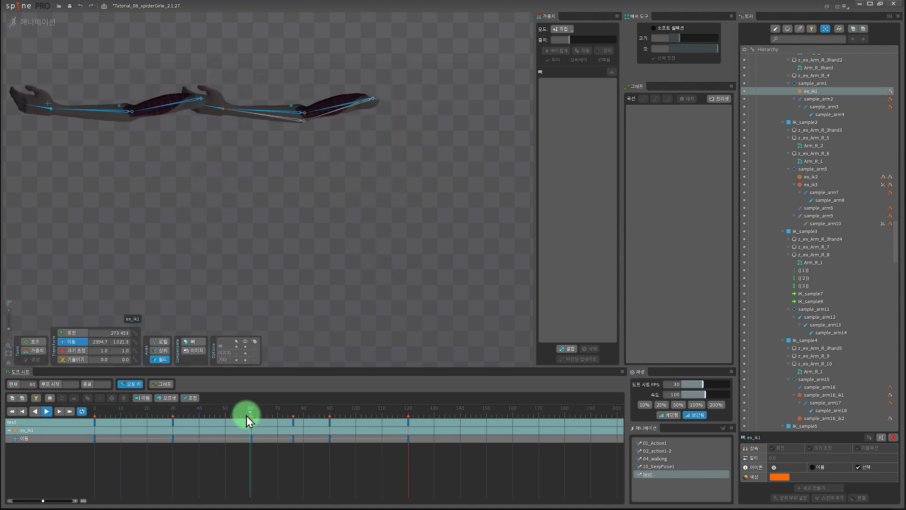
{"action": "key", "text": "space"}
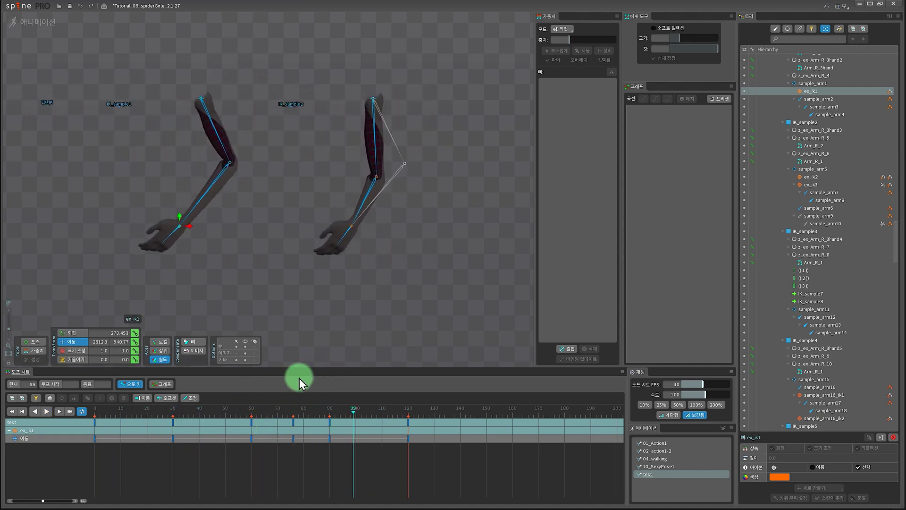
{"action": "key", "text": "space"}
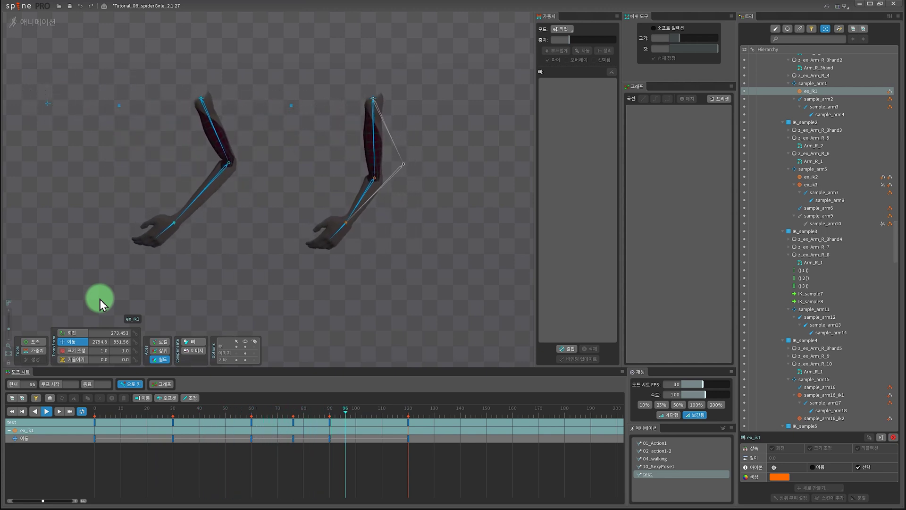
Stop playback, select ex_ik3, and select its translate keys from frame 60 to 120 to examine their curves
{"action": "left_click", "coordinate": [393, 410]}
{"action": "left_click_drag", "start_coordinate": [391, 413], "coordinate": [371, 412]}
{"action": "left_click", "coordinate": [383, 173]}
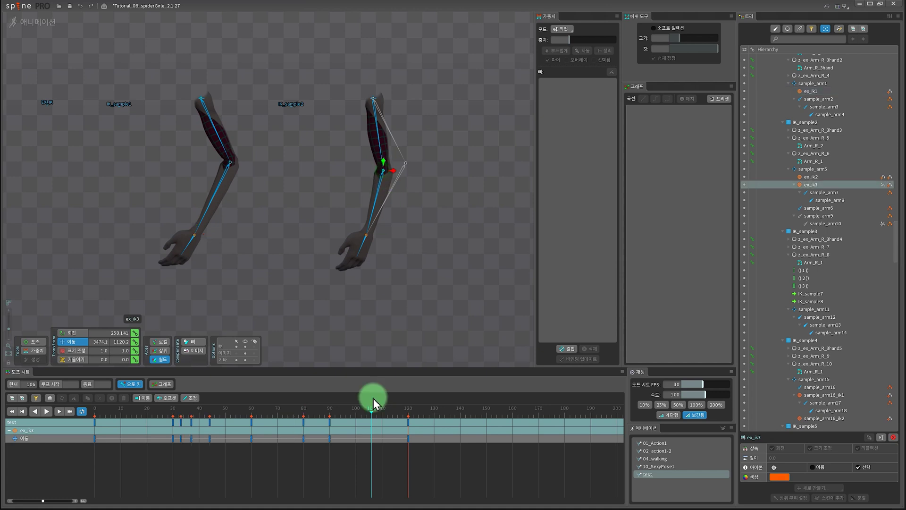
{"action": "left_click_drag", "start_coordinate": [411, 449], "coordinate": [255, 441]}
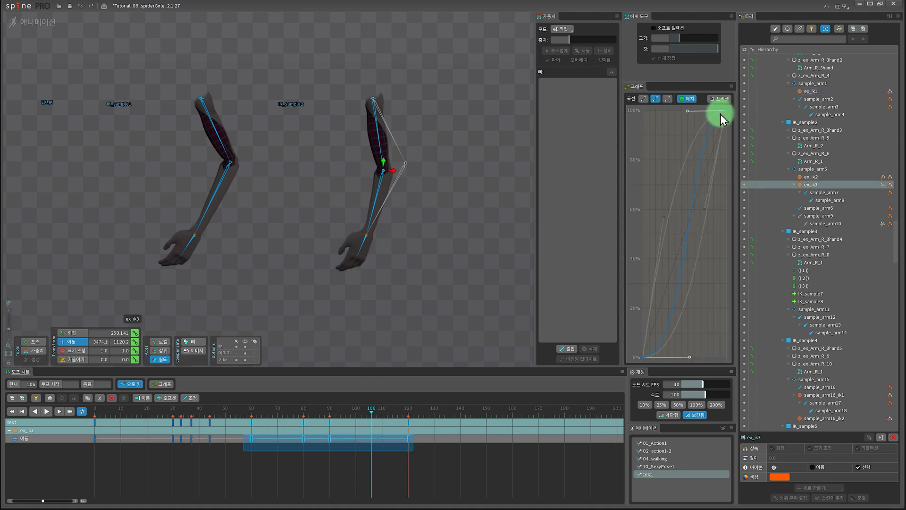
Play the animation from frame 60 to review the elbow control's motion, and stop at frame 105
{"action": "left_click_drag", "start_coordinate": [369, 411], "coordinate": [254, 405]}
{"action": "key", "text": "space"}
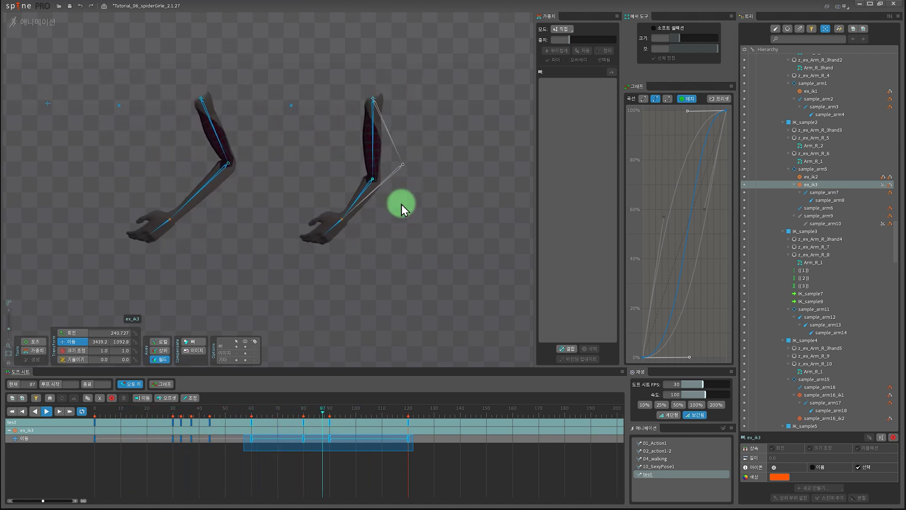
{"action": "key", "text": "space"}
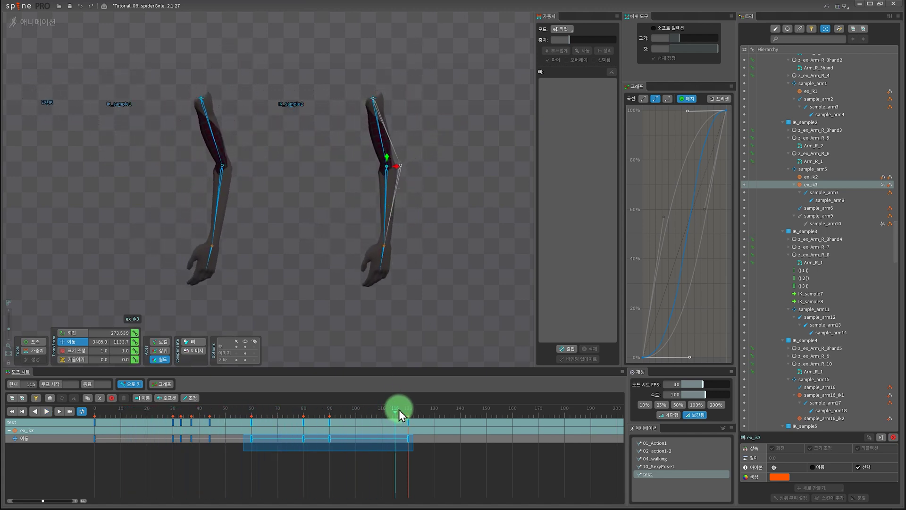
{"action": "left_click_drag", "start_coordinate": [398, 415], "coordinate": [369, 410]}
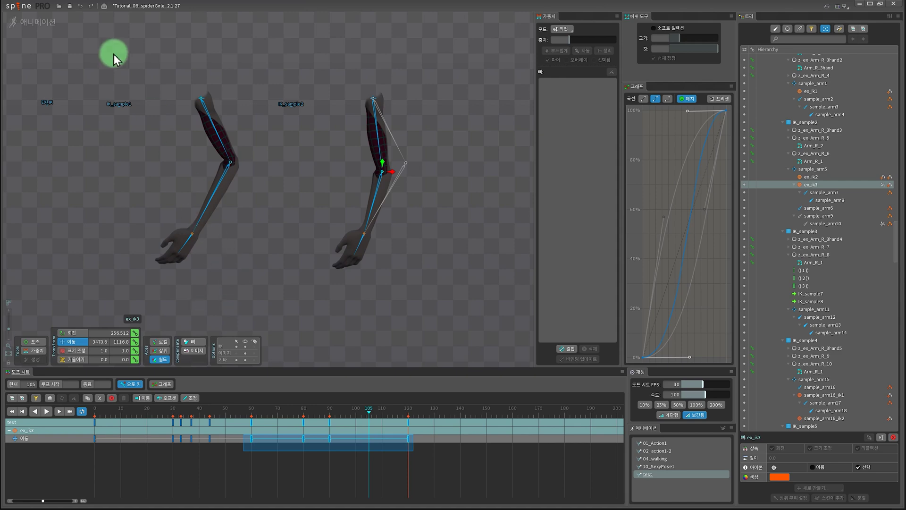
Switch back to setup mode and go to the row of IK_sample3 arms
{"action": "left_click", "coordinate": [34, 23]}
{"action": "left_click_drag", "start_coordinate": [546, 330], "coordinate": [138, 362]}
{"action": "scroll", "coordinate": [360, 354], "scroll_direction": "up", "scroll_amount": 4}
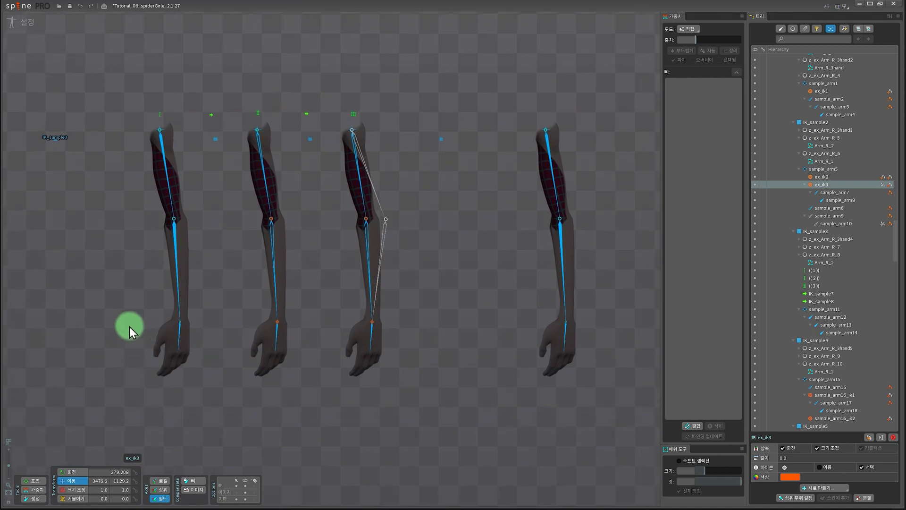
Create a new child bone under the upper-arm bone sample_arm26, using local axes
{"action": "scroll", "coordinate": [129, 324], "scroll_direction": "down", "scroll_amount": 2}
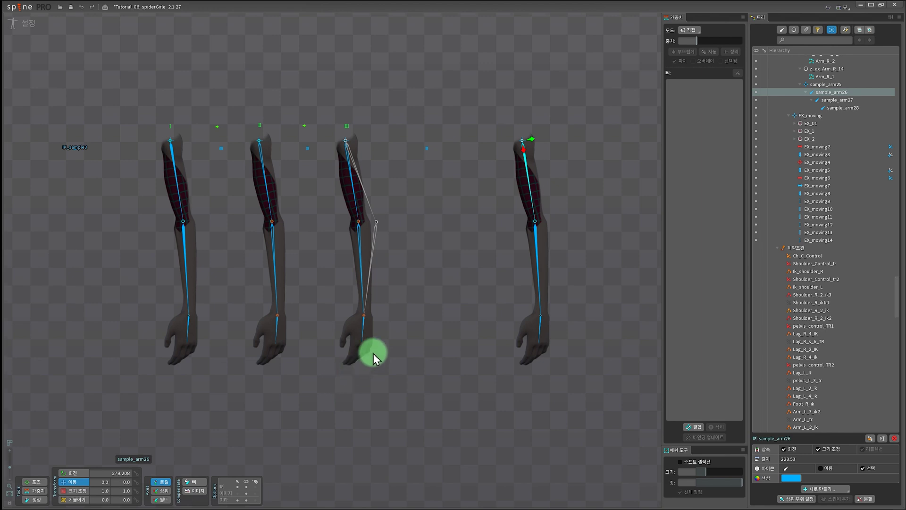
{"action": "scroll", "coordinate": [372, 349], "scroll_direction": "down", "scroll_amount": 3}
{"action": "scroll", "coordinate": [381, 344], "scroll_direction": "up", "scroll_amount": 4}
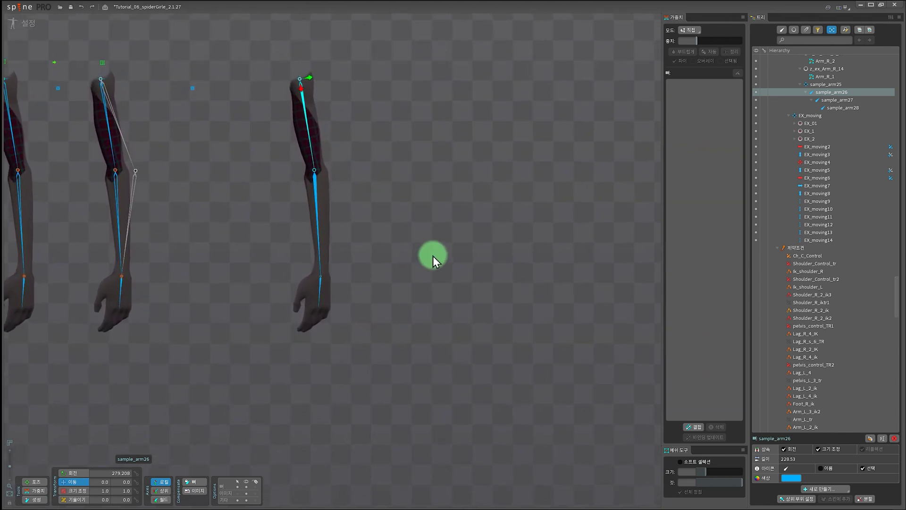
{"action": "scroll", "coordinate": [436, 304], "scroll_direction": "up", "scroll_amount": 1}
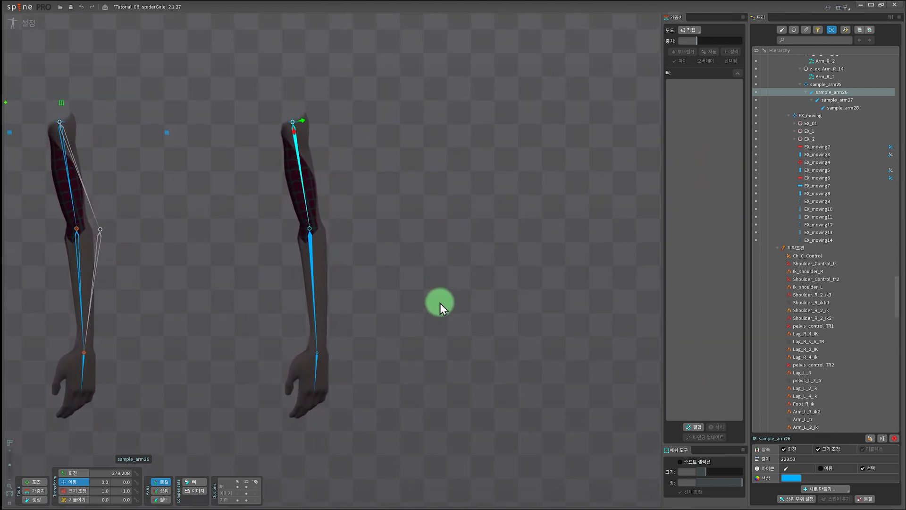
{"action": "left_click", "coordinate": [298, 242]}
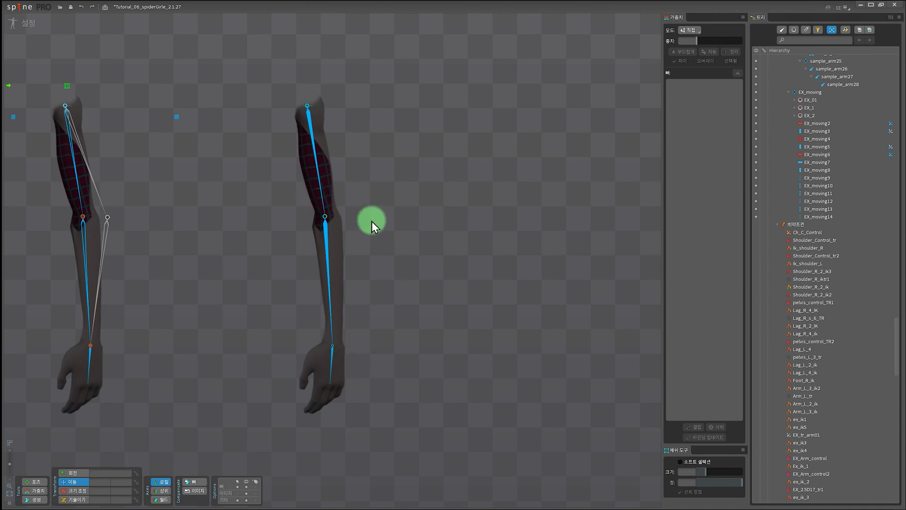
{"action": "left_click", "coordinate": [311, 127]}
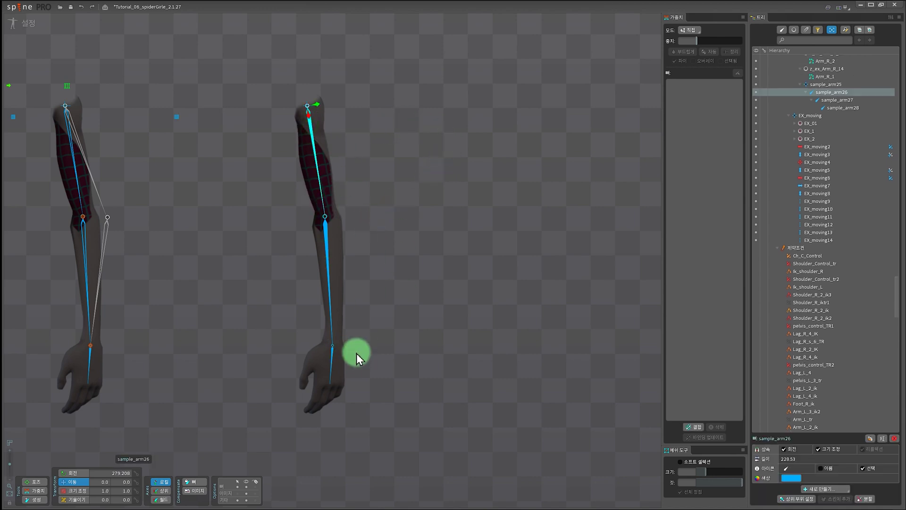
{"action": "left_click", "coordinate": [163, 481]}
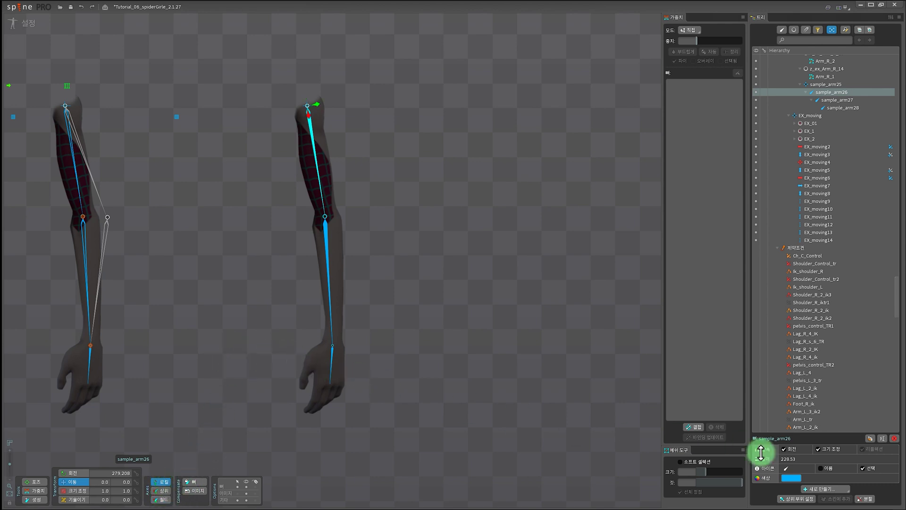
{"action": "left_click", "coordinate": [823, 489]}
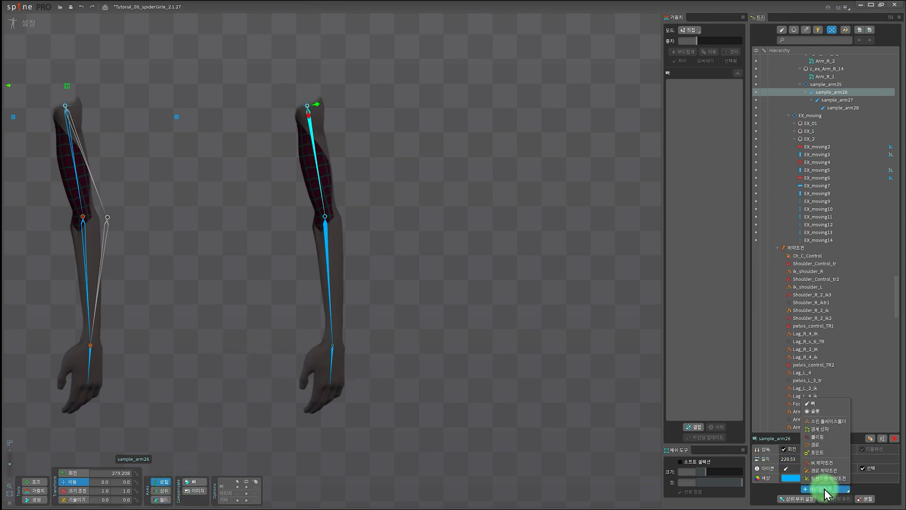
{"action": "left_click", "coordinate": [812, 403]}
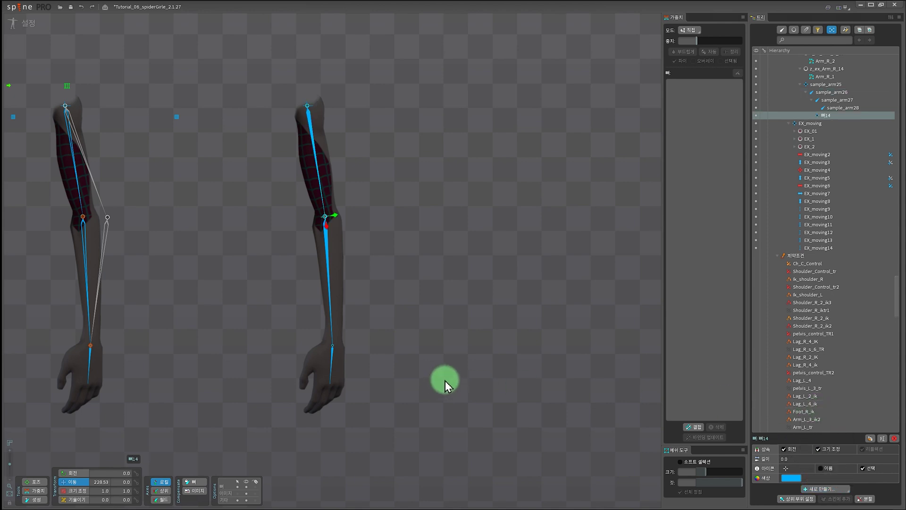
Create a new child bone under the forearm bone sample_arm27, at the wrist, using local axes
{"action": "left_click", "coordinate": [313, 131]}
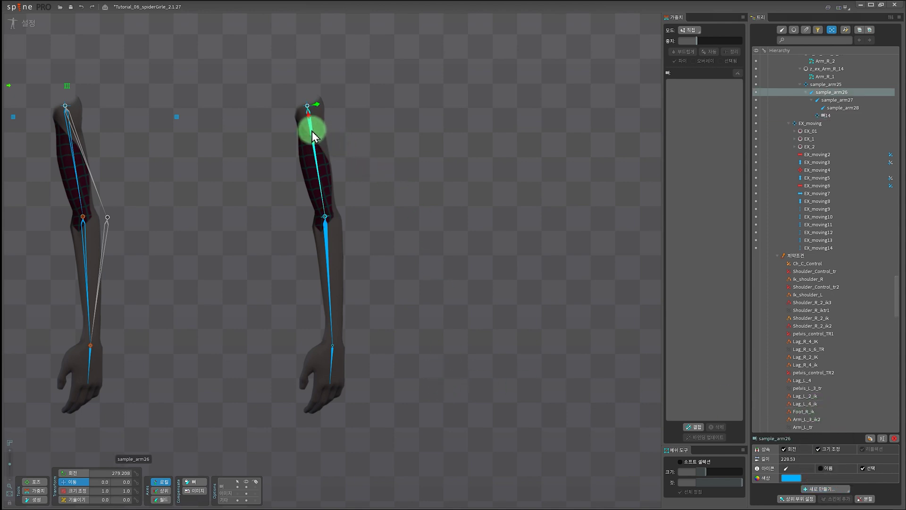
{"action": "left_click", "coordinate": [324, 219]}
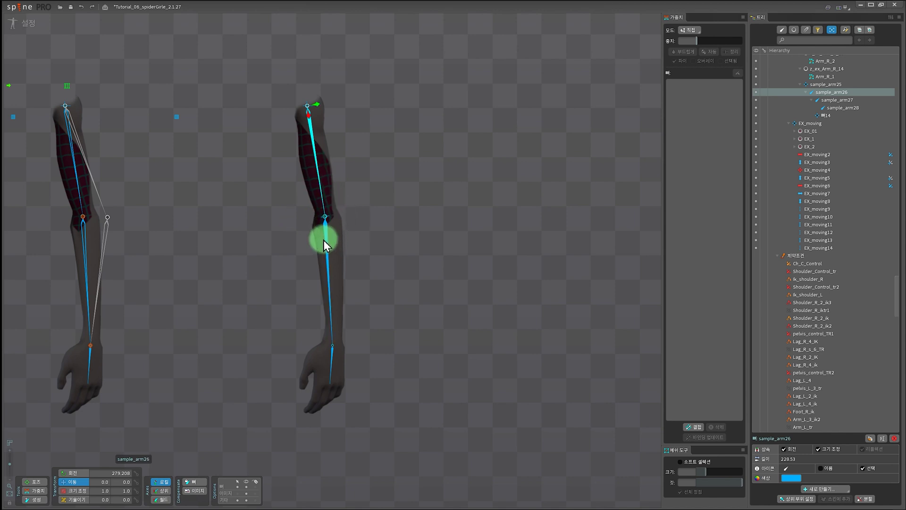
{"action": "left_click", "coordinate": [324, 236]}
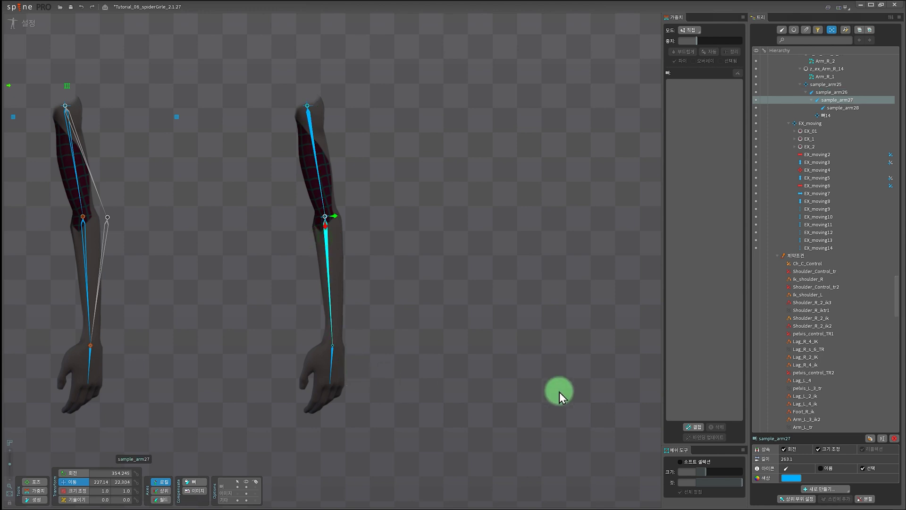
{"action": "left_click", "coordinate": [160, 499]}
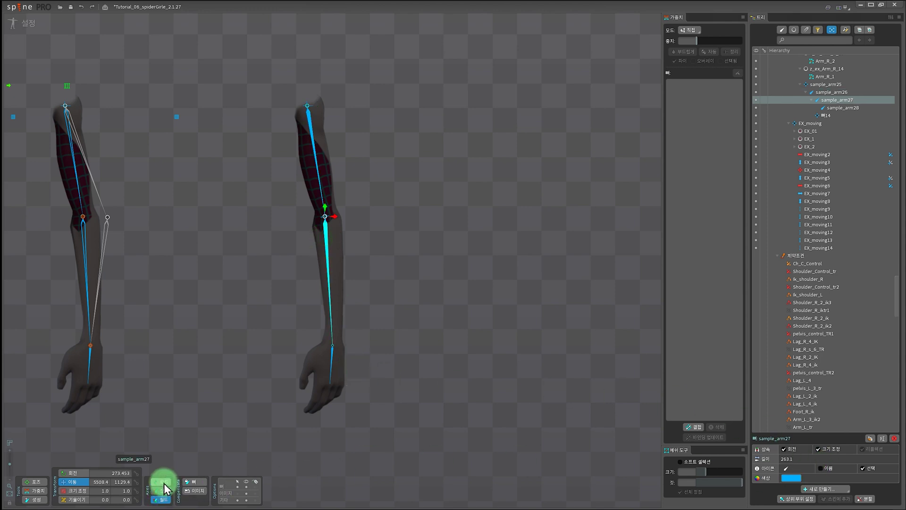
{"action": "left_click", "coordinate": [164, 482]}
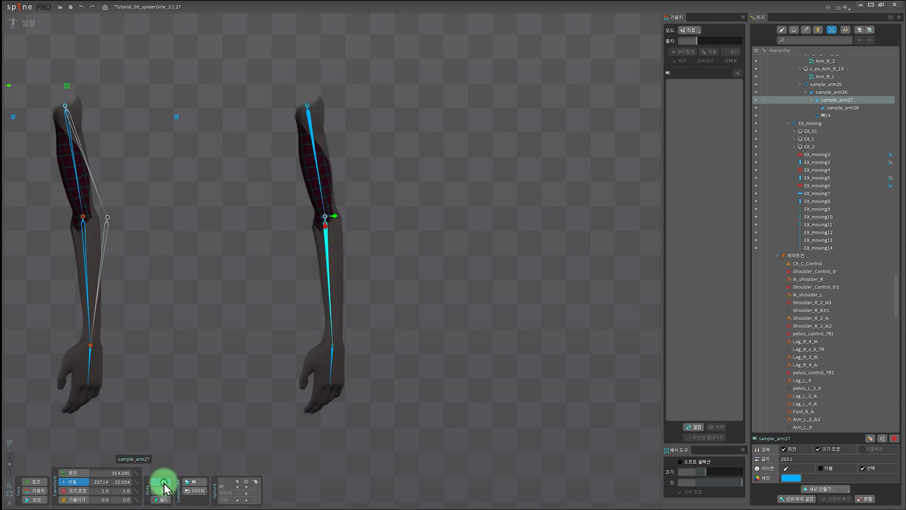
{"action": "left_click", "coordinate": [829, 488]}
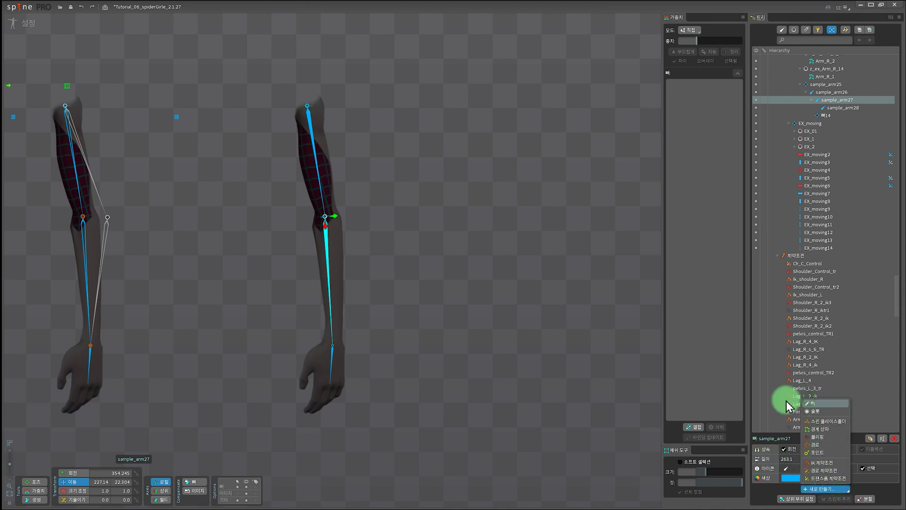
{"action": "left_click", "coordinate": [815, 404]}
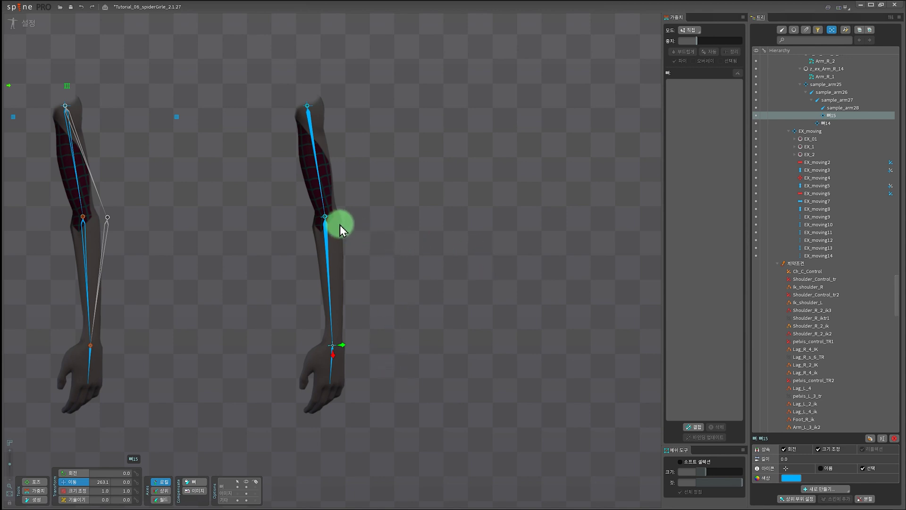
Reparent the two new elbow and wrist bones together to the shoulder bone sample_arm25
{"action": "left_click", "coordinate": [324, 216], "text": "ctrl"}
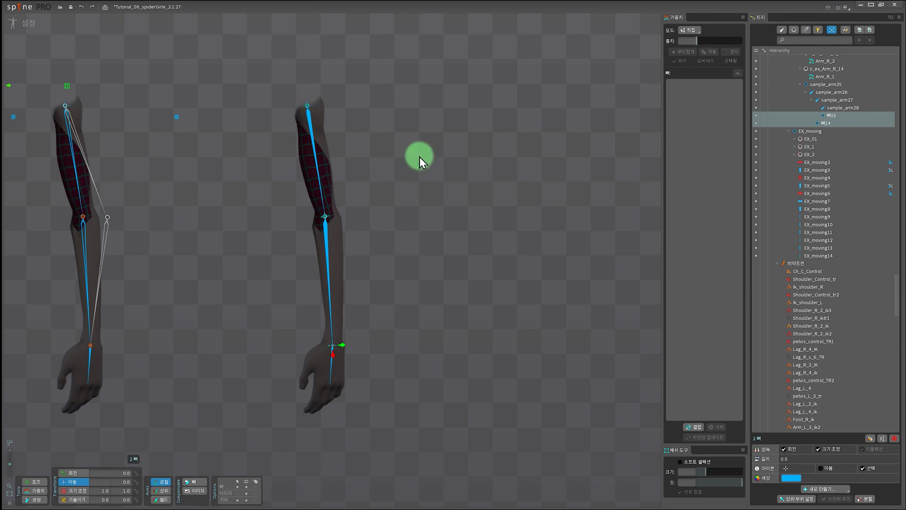
{"action": "key", "text": "p"}
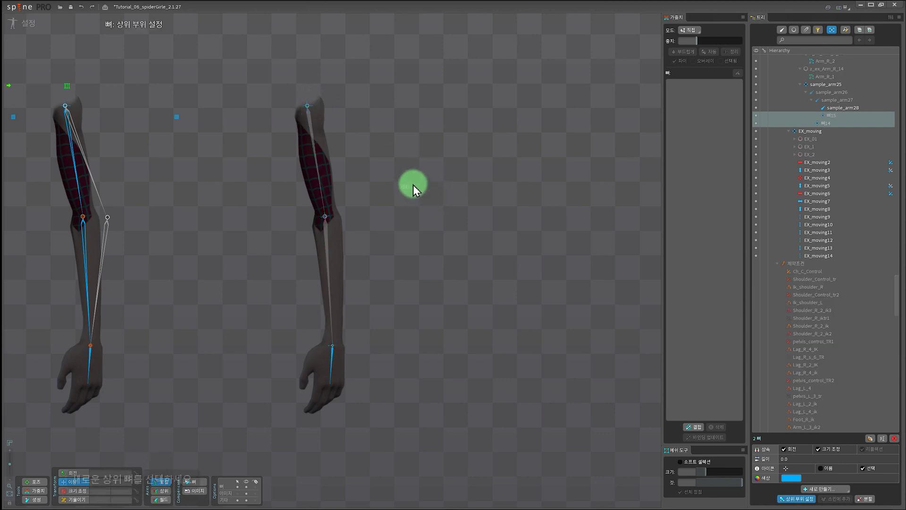
{"action": "left_click", "coordinate": [308, 112]}
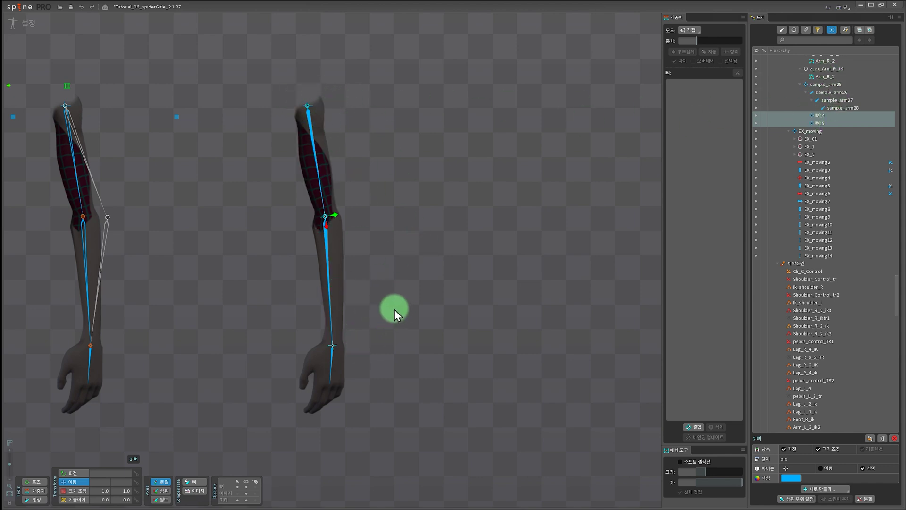
Add an IK constraint named ex_ik001 to sample_arm26, targeting the new elbow bone, with compress and stretch enabled
{"action": "left_click", "coordinate": [310, 132]}
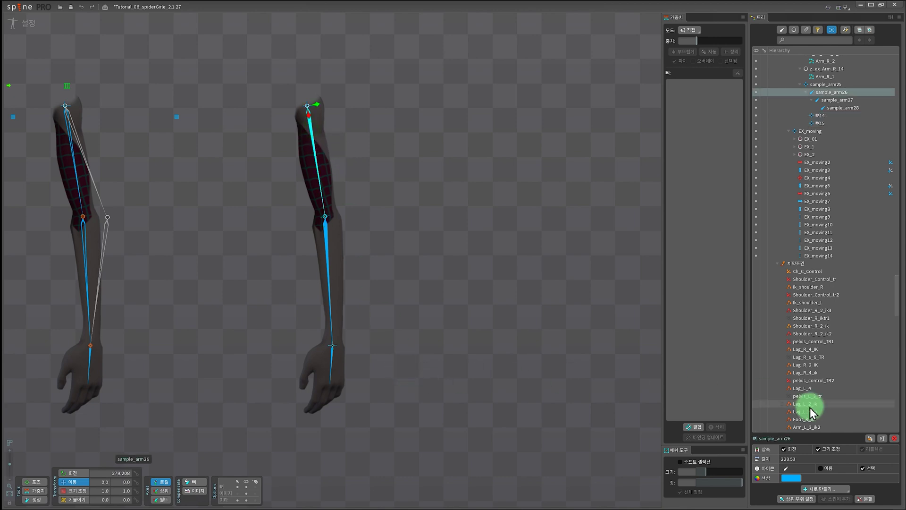
{"action": "left_click", "coordinate": [829, 488]}
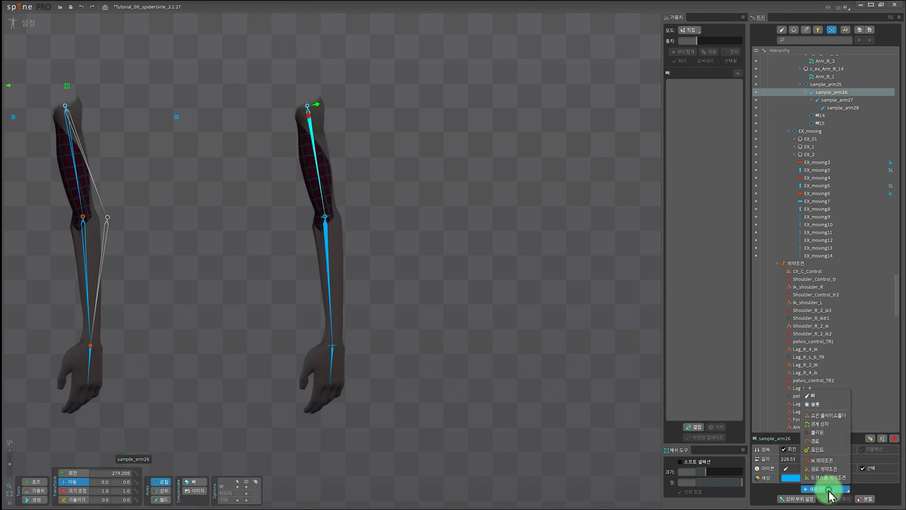
{"action": "left_click", "coordinate": [827, 463]}
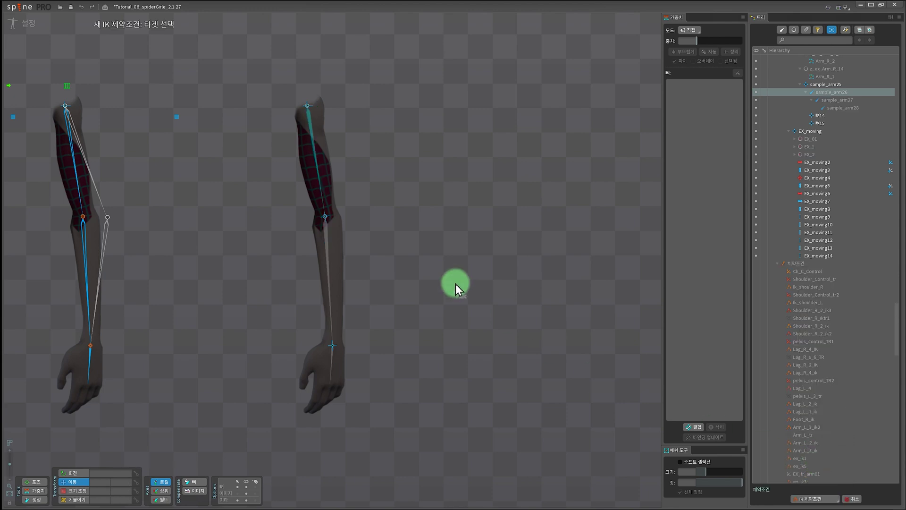
{"action": "left_click", "coordinate": [329, 221]}
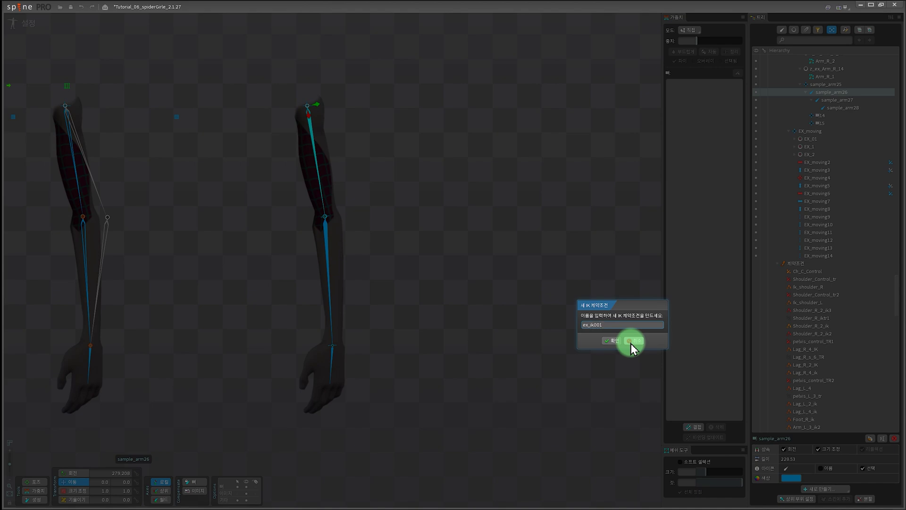
{"action": "key", "text": "Return"}
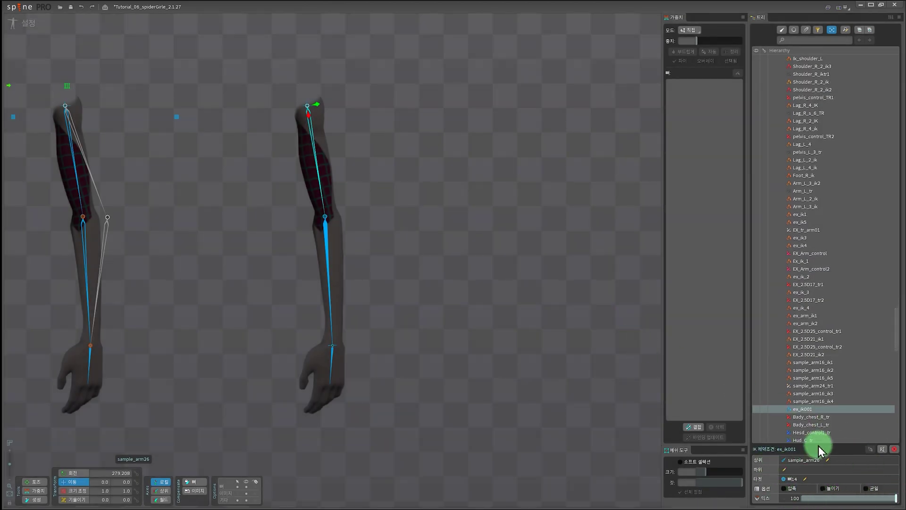
{"action": "left_click", "coordinate": [784, 489]}
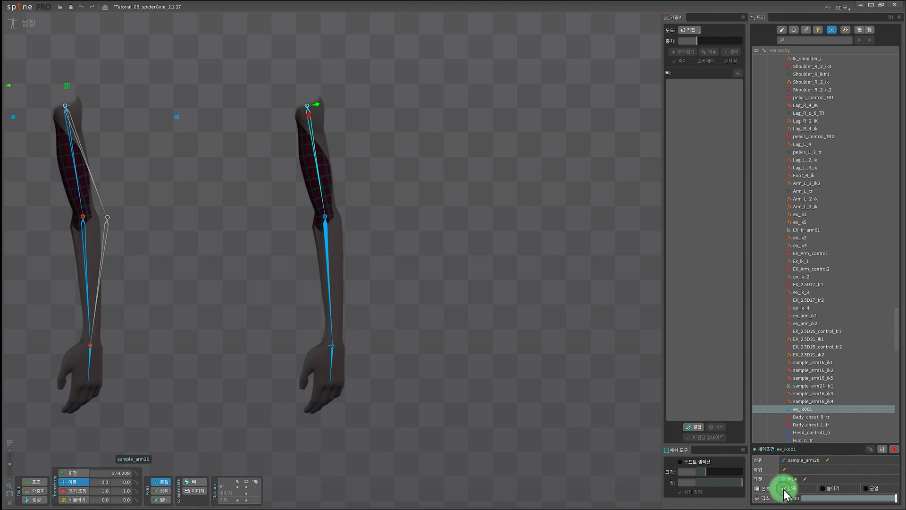
{"action": "left_click", "coordinate": [823, 489]}
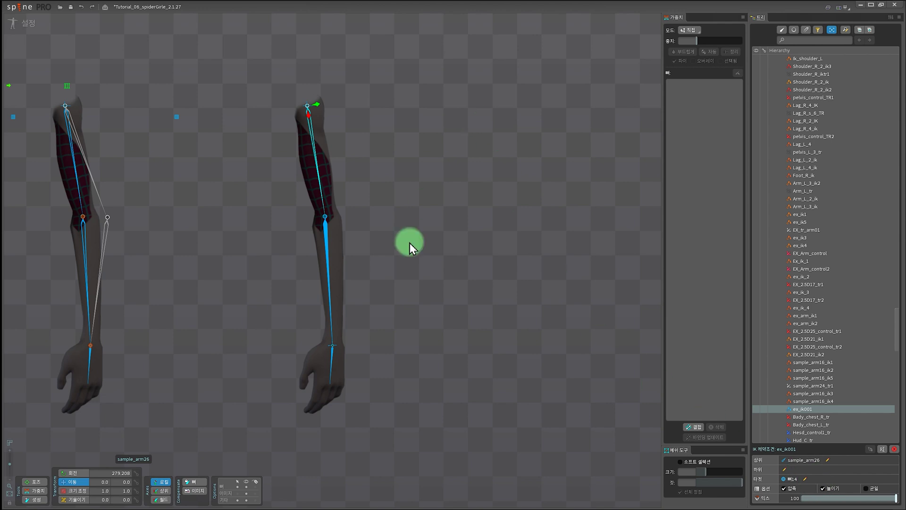
Add an IK constraint named ex_ik002 to sample_arm27, targeting the new wrist bone, with compress and stretch enabled
{"action": "left_click", "coordinate": [325, 243]}
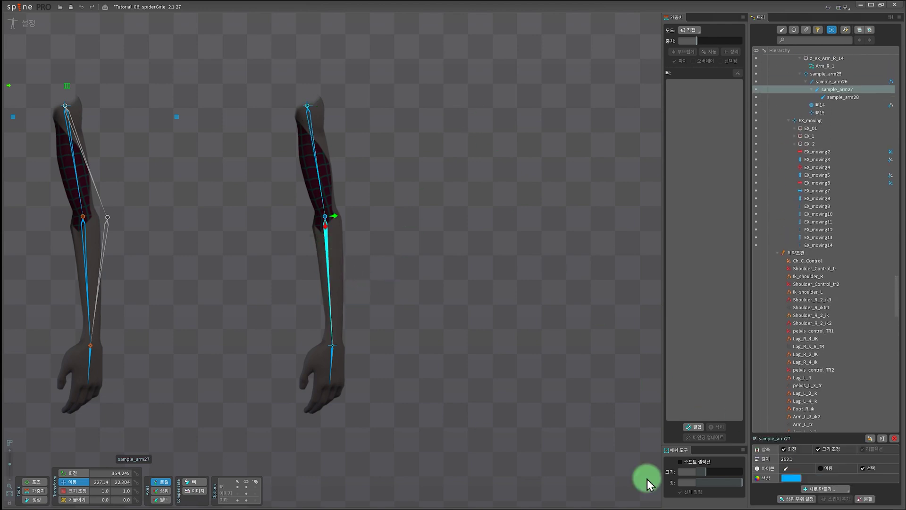
{"action": "left_click", "coordinate": [829, 489]}
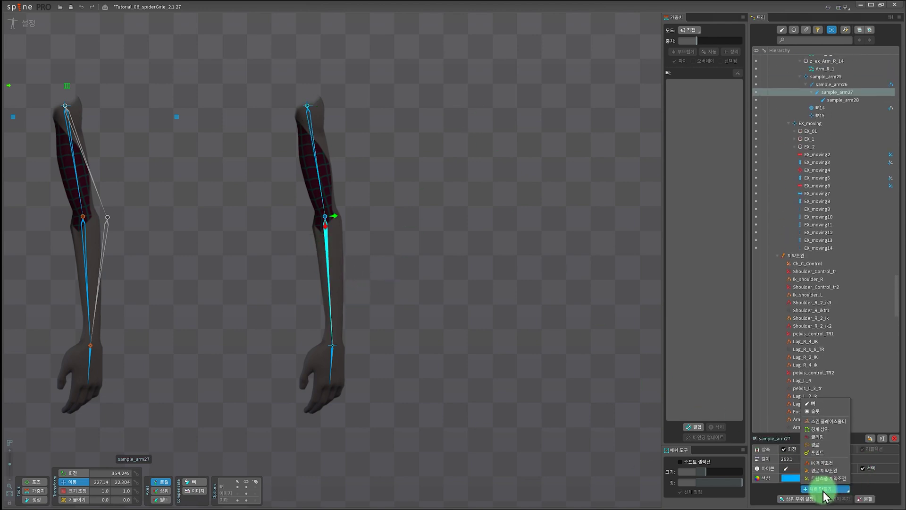
{"action": "left_click", "coordinate": [821, 465]}
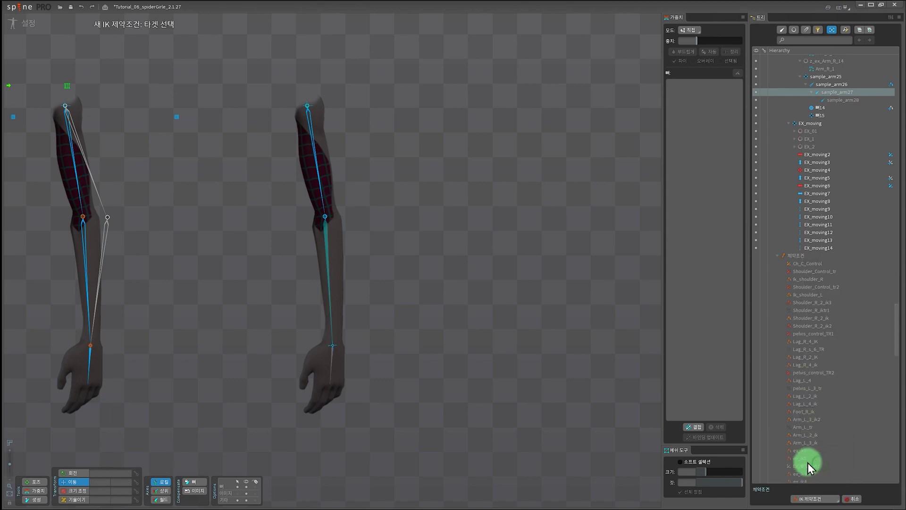
{"action": "left_click", "coordinate": [336, 345]}
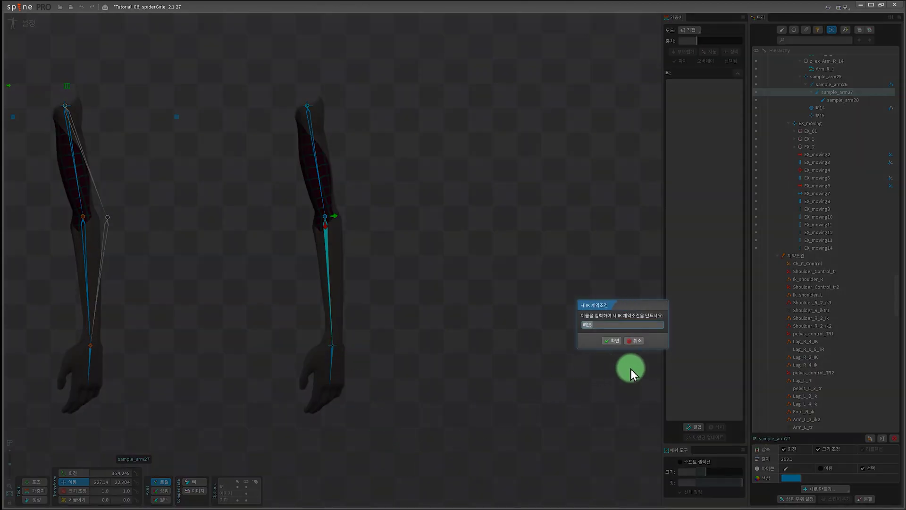
{"action": "type", "text": "ex_ik001"}
{"action": "key", "text": "BackSpace"}
{"action": "type", "text": "2"}
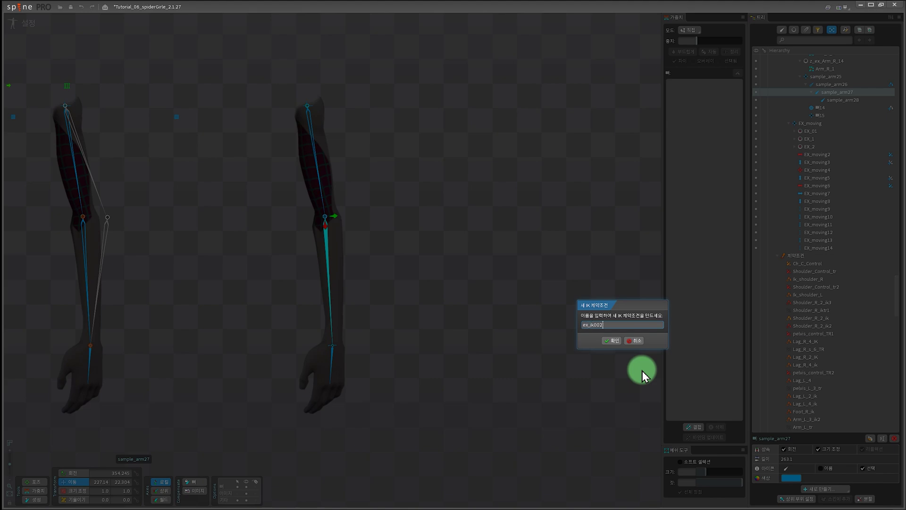
{"action": "key", "text": "Return"}
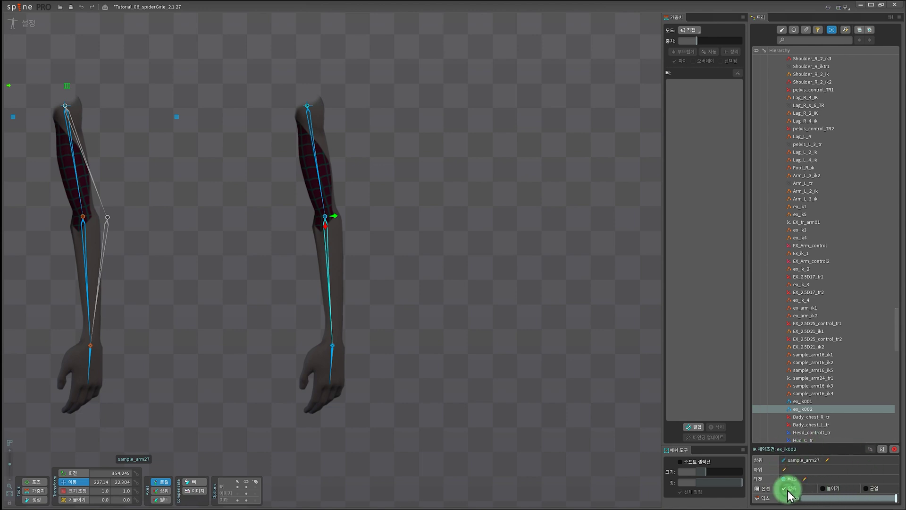
{"action": "left_click", "coordinate": [823, 488]}
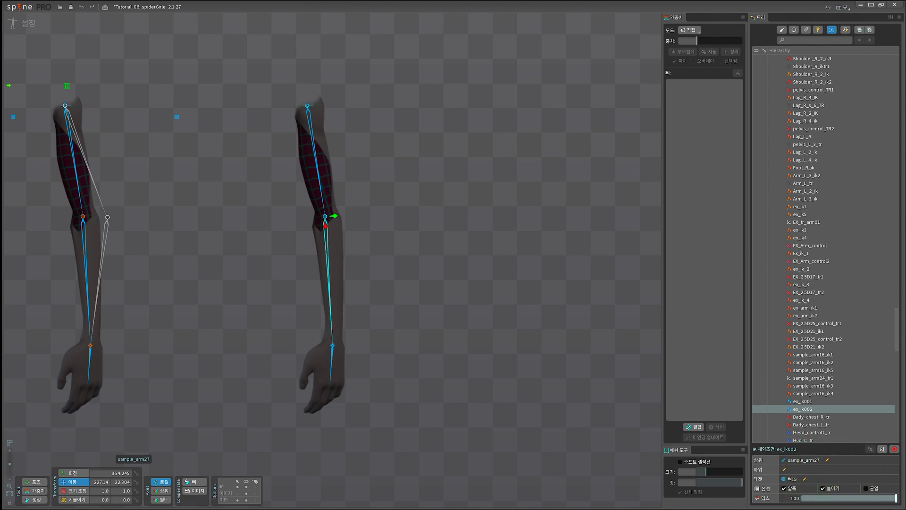
Color both the elbow and wrist IK target bones orange
{"action": "scroll", "coordinate": [440, 282], "scroll_direction": "down", "scroll_amount": 3}
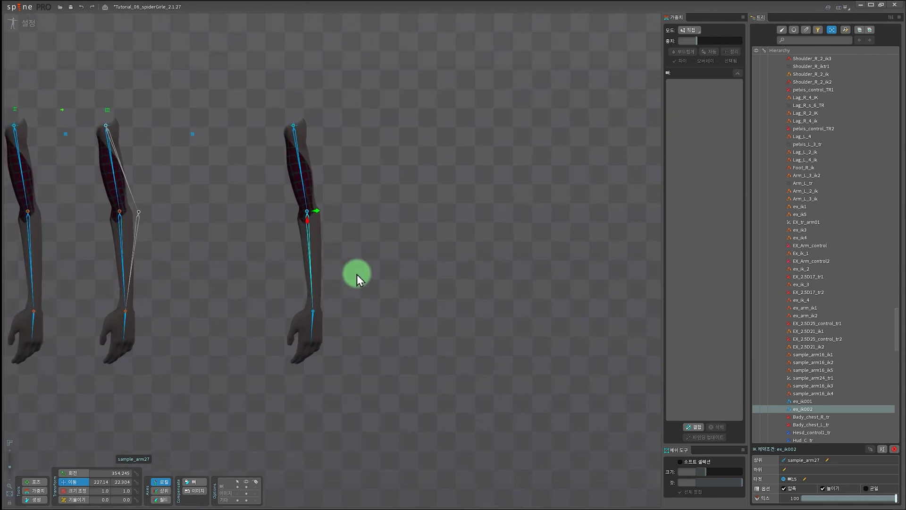
{"action": "scroll", "coordinate": [375, 296], "scroll_direction": "up", "scroll_amount": 3}
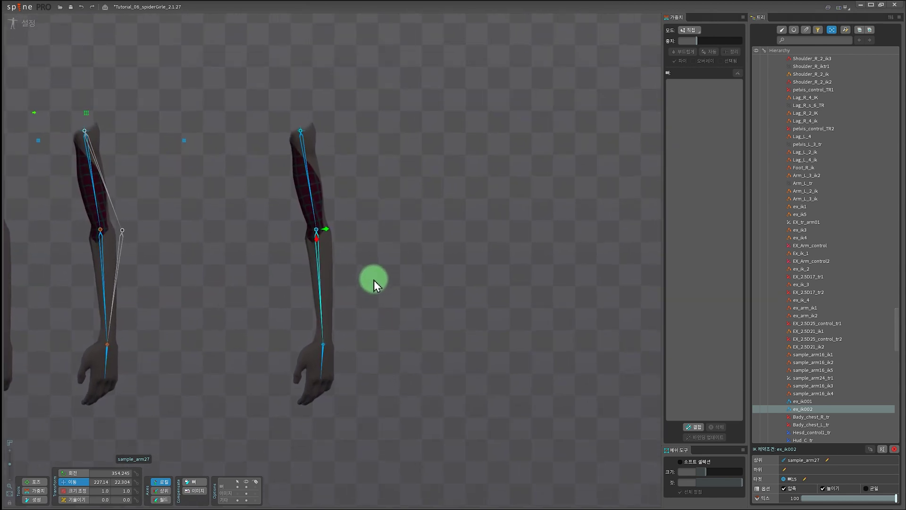
{"action": "left_click", "coordinate": [307, 221]}
{"action": "left_click", "coordinate": [314, 354], "text": "ctrl"}
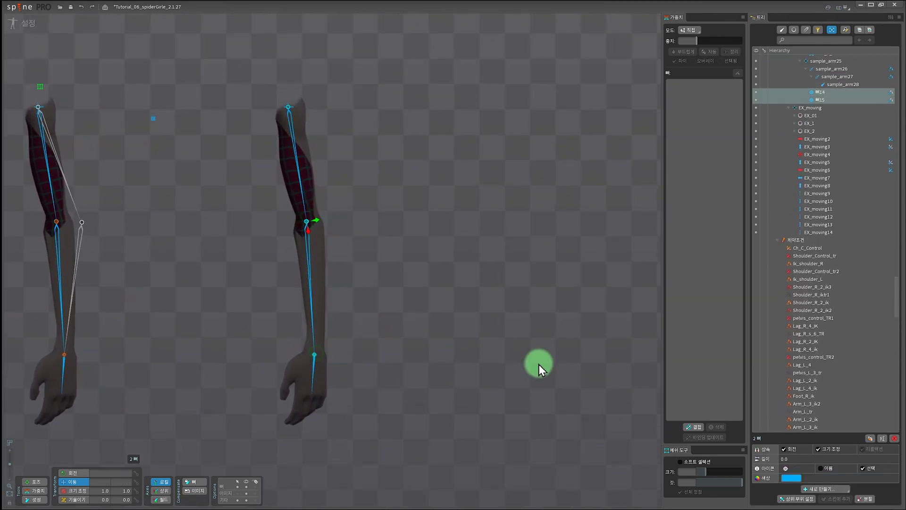
{"action": "left_click", "coordinate": [789, 478]}
{"action": "left_click", "coordinate": [694, 248]}
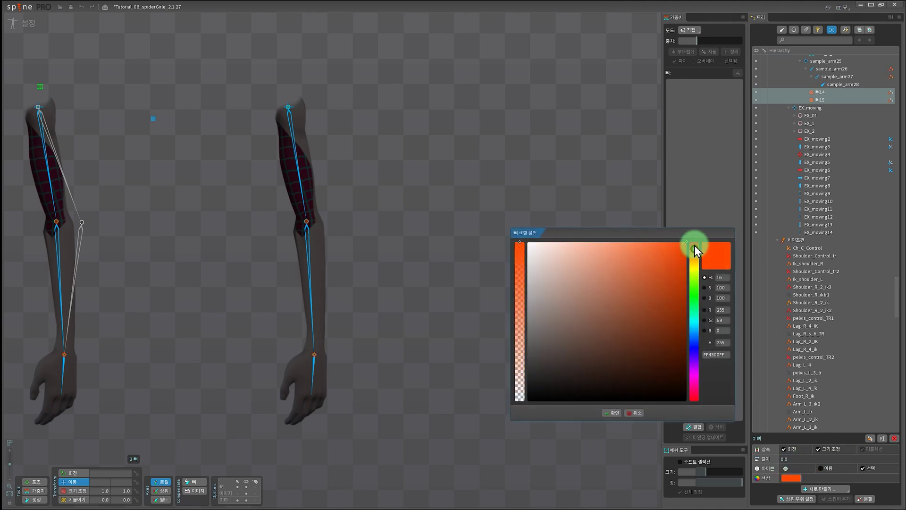
{"action": "left_click", "coordinate": [613, 413]}
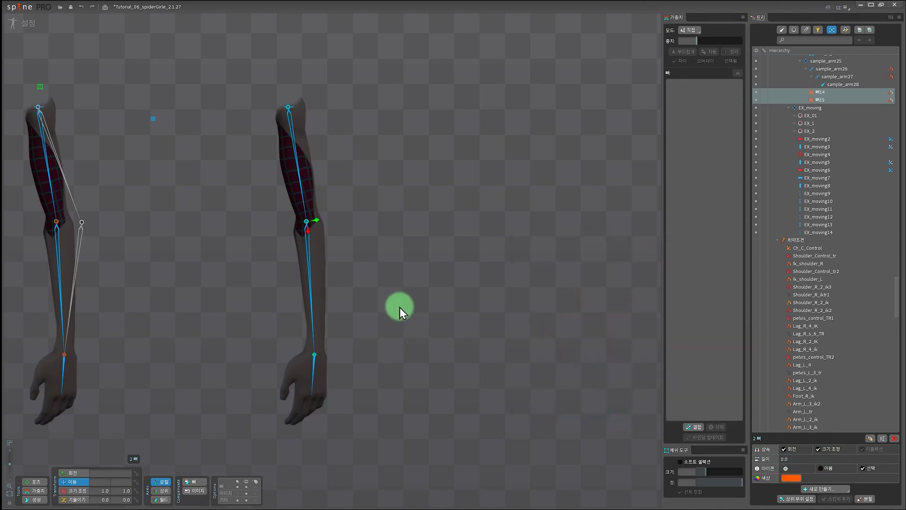
Try moving the wrist and elbow target bones to test how the arm follows
{"action": "scroll", "coordinate": [400, 307], "scroll_direction": "down", "scroll_amount": 2}
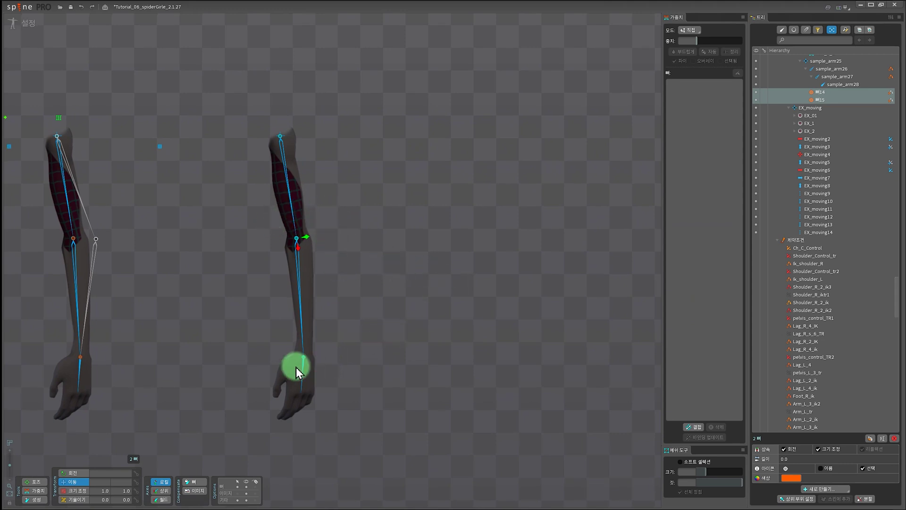
{"action": "left_click", "coordinate": [393, 314]}
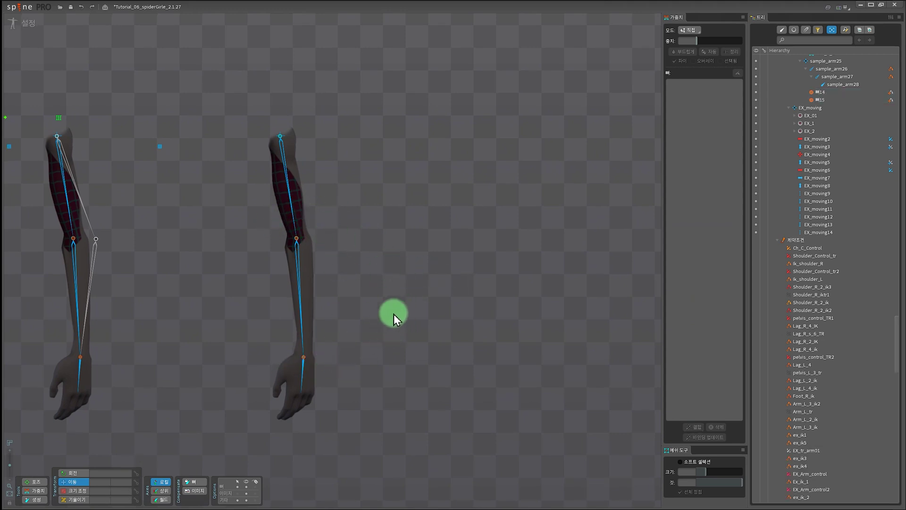
{"action": "mouse_move", "coordinate": [304, 356]}
{"action": "left_mouse_down"}
{"action": "mouse_move", "coordinate": [290, 366]}
{"action": "mouse_move", "coordinate": [333, 346]}
{"action": "mouse_move", "coordinate": [300, 343]}
{"action": "mouse_move", "coordinate": [302, 358]}
{"action": "left_mouse_up"}
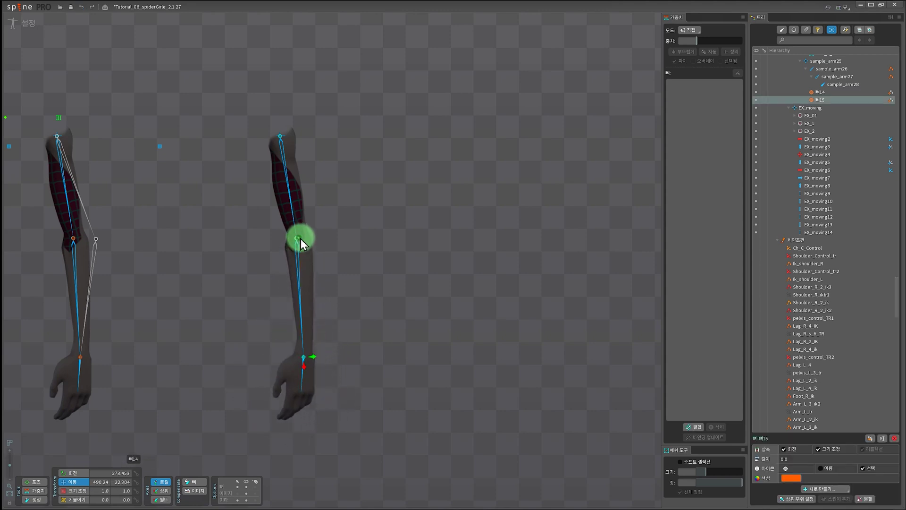
{"action": "left_click_drag", "start_coordinate": [301, 243], "coordinate": [341, 254]}
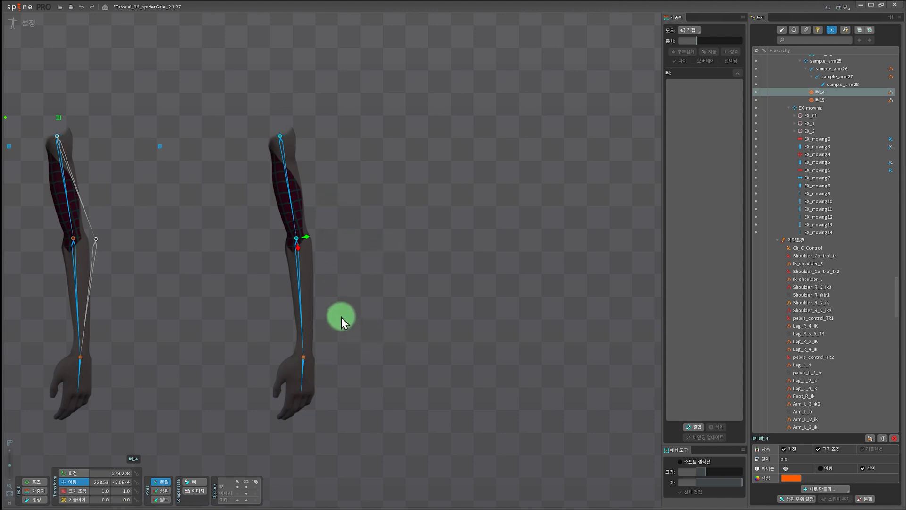
Create two chained control bones under sample_arm25, from the shoulder to beside the elbow, and from there to the wrist
{"action": "scroll", "coordinate": [341, 317], "scroll_direction": "up", "scroll_amount": 2}
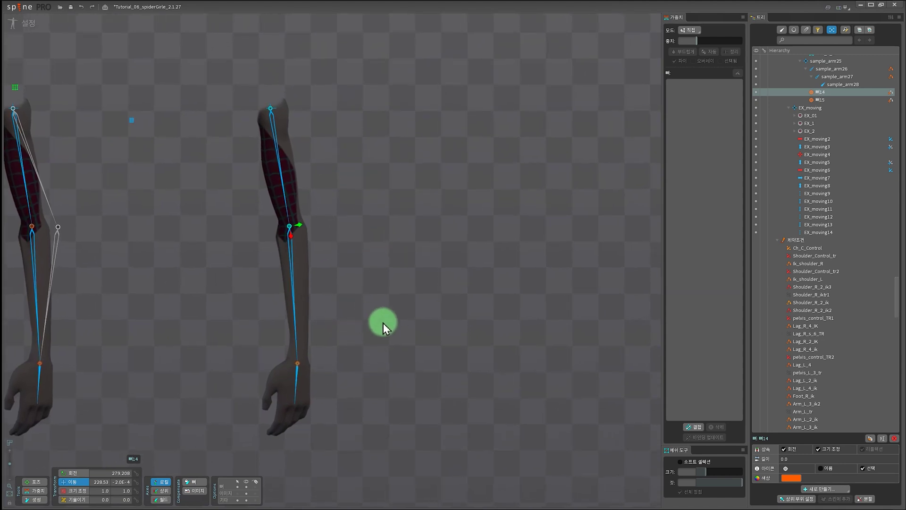
{"action": "left_click", "coordinate": [271, 108]}
{"action": "left_click", "coordinate": [35, 499]}
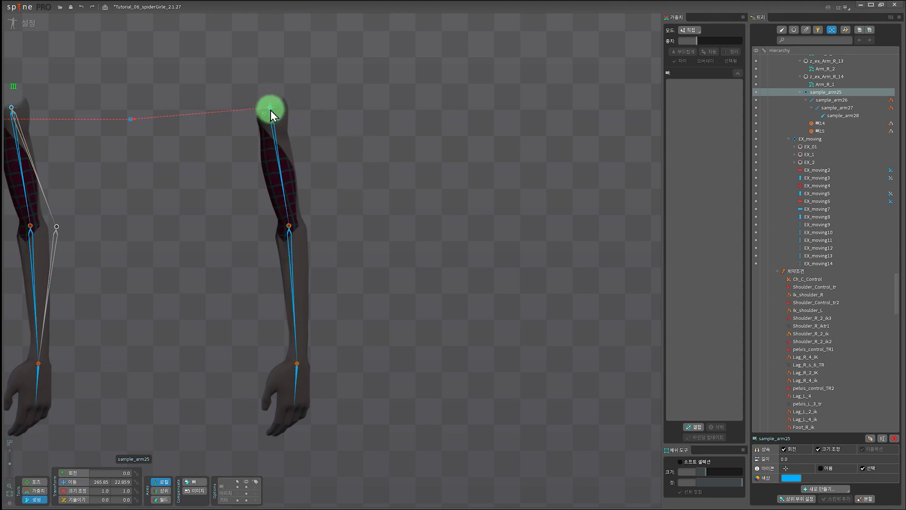
{"action": "left_click_drag", "start_coordinate": [270, 108], "coordinate": [300, 200]}
{"action": "left_click_drag", "start_coordinate": [312, 231], "coordinate": [298, 364]}
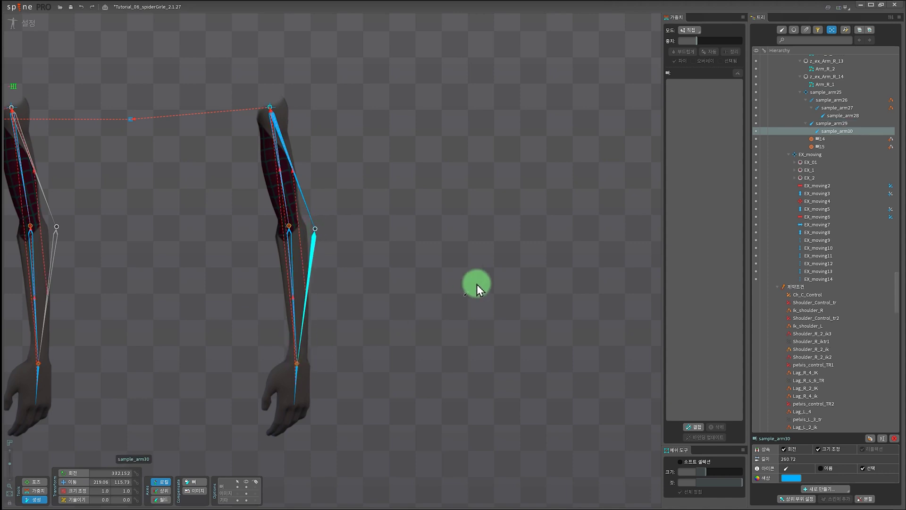
Add an IK constraint named ex_ik003 to the two new control bones, targeting the wrist target bone, with stretch enabled
{"action": "left_click", "coordinate": [301, 176], "text": "ctrl"}
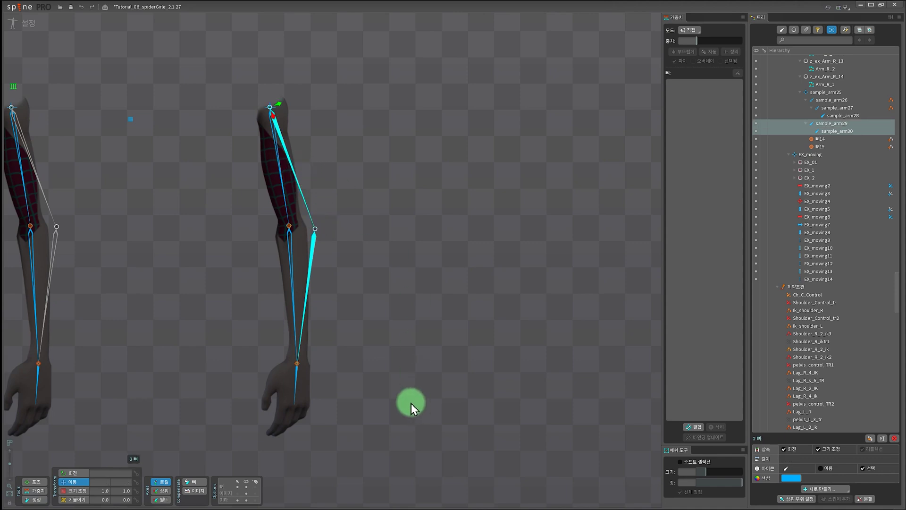
{"action": "left_click", "coordinate": [817, 491]}
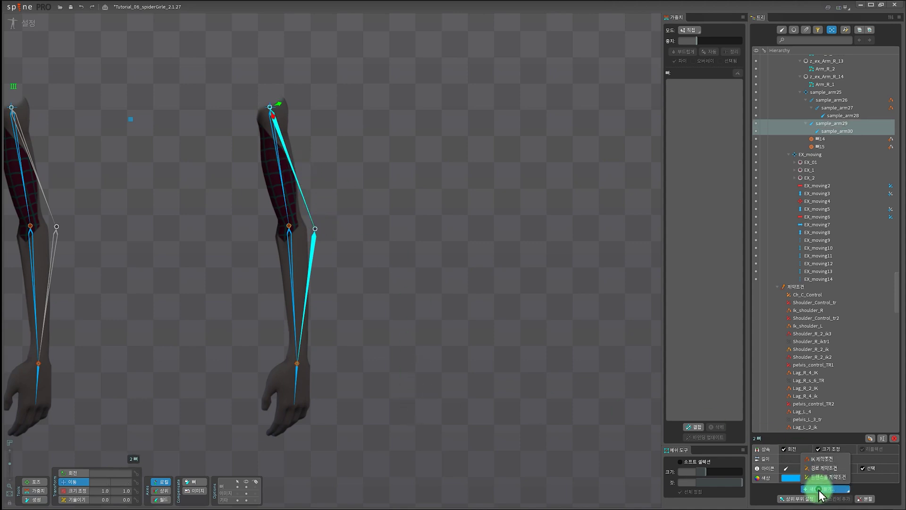
{"action": "left_click", "coordinate": [817, 463]}
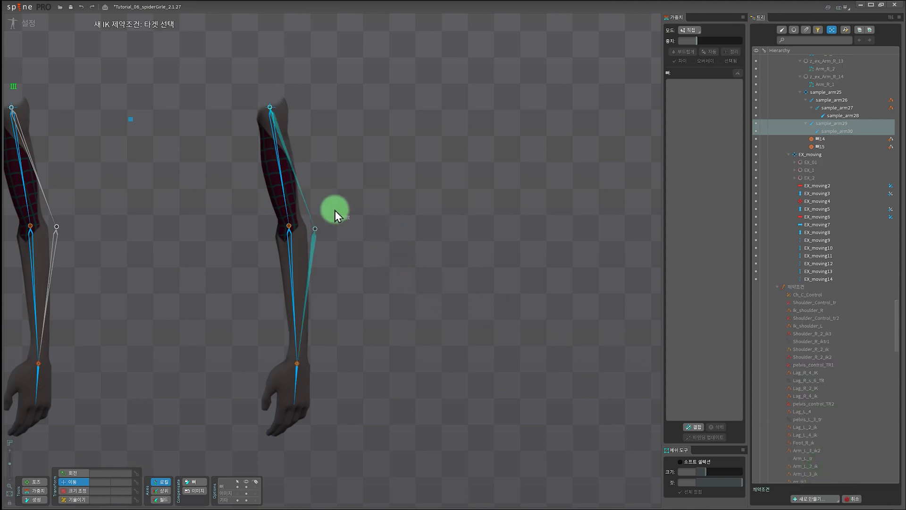
{"action": "left_click", "coordinate": [297, 365]}
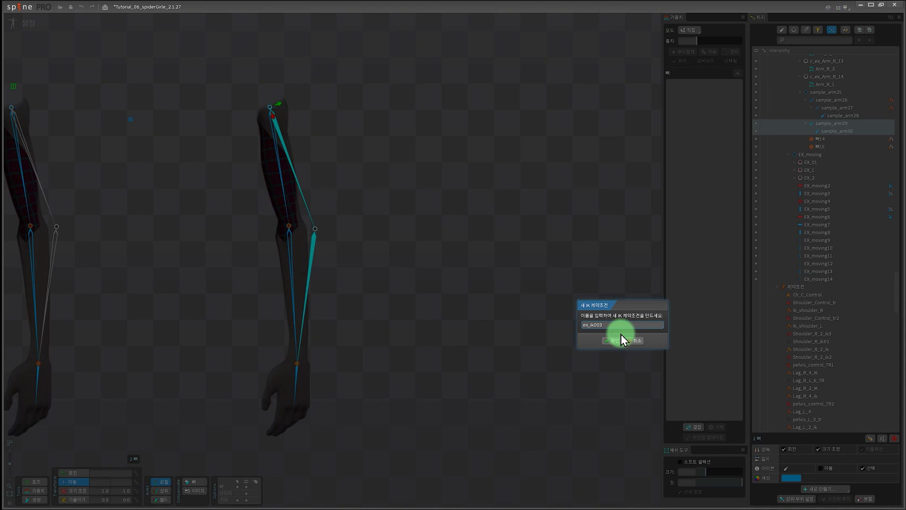
{"action": "left_click", "coordinate": [621, 336]}
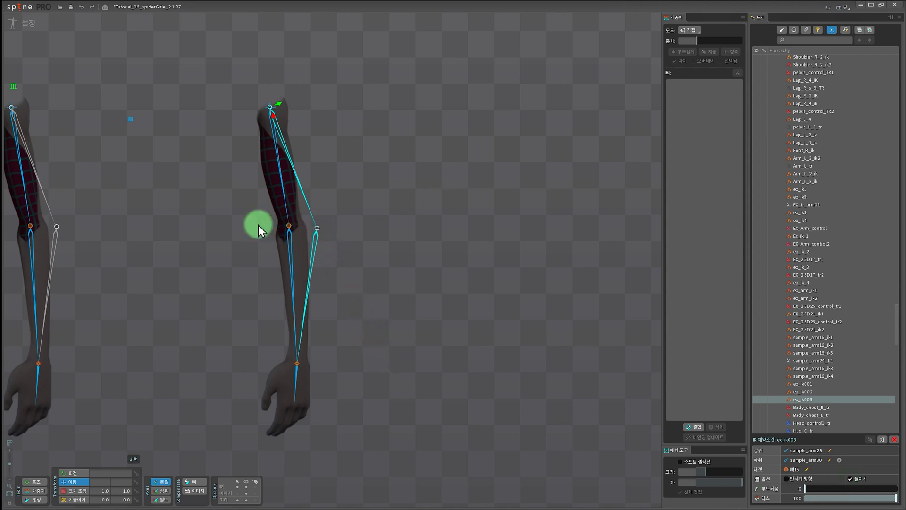
Add a transform constraint to the elbow target bone, targeting sample_arm30, with all mix values set to 80
{"action": "left_click", "coordinate": [288, 226]}
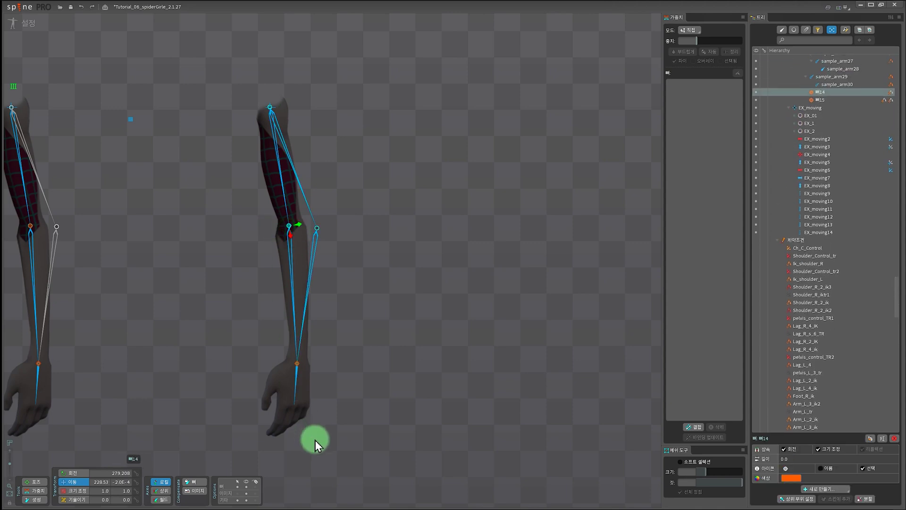
{"action": "left_click", "coordinate": [827, 488]}
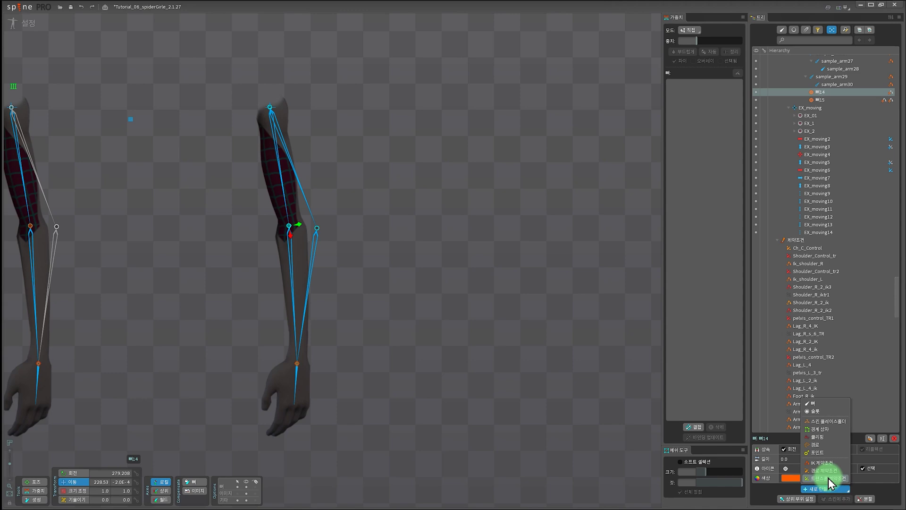
{"action": "left_click", "coordinate": [828, 478]}
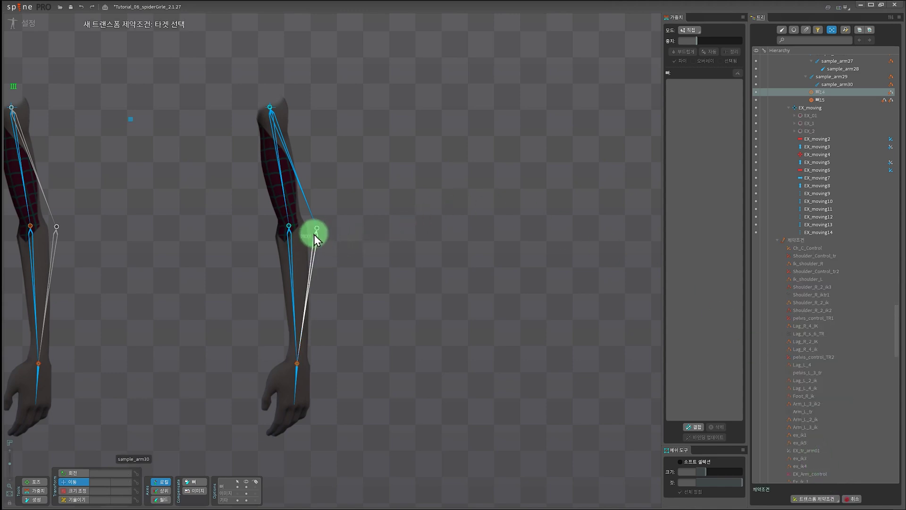
{"action": "left_click", "coordinate": [314, 234]}
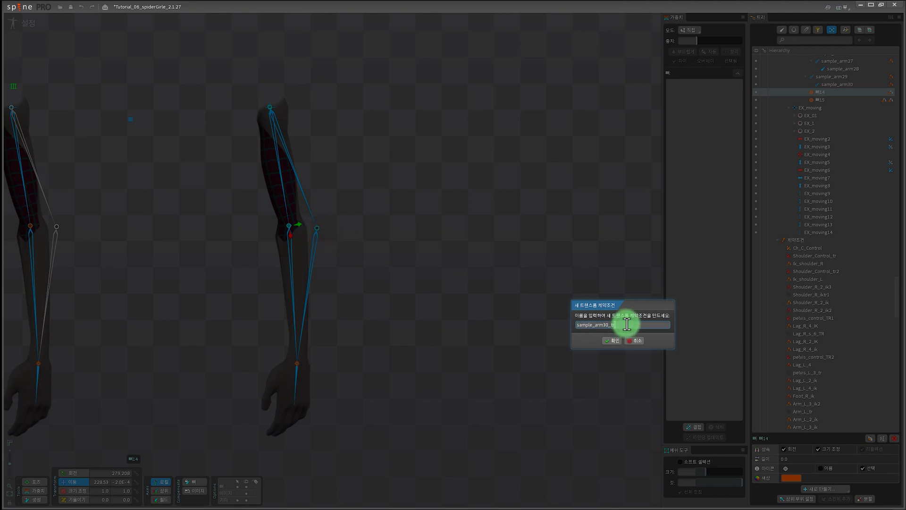
{"action": "key", "text": "Return"}
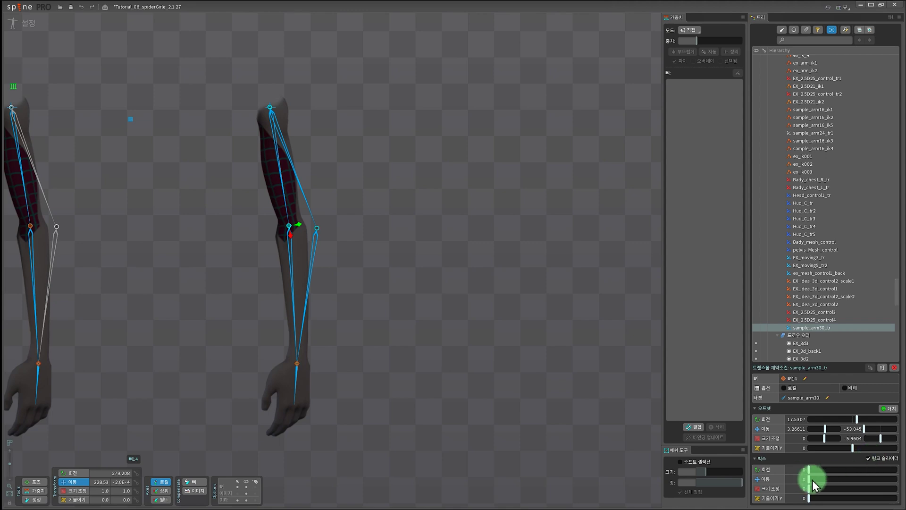
{"action": "left_click", "coordinate": [797, 472]}
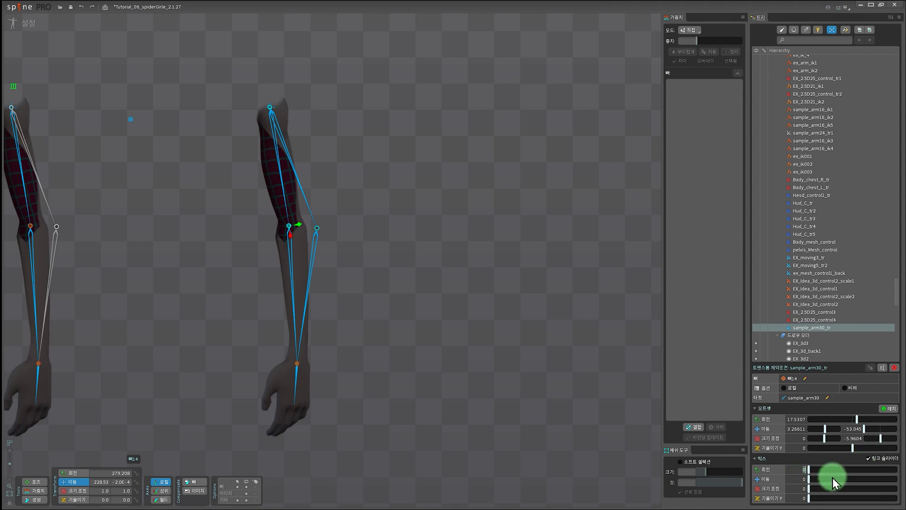
{"action": "type", "text": "80"}
{"action": "key", "text": "Return"}
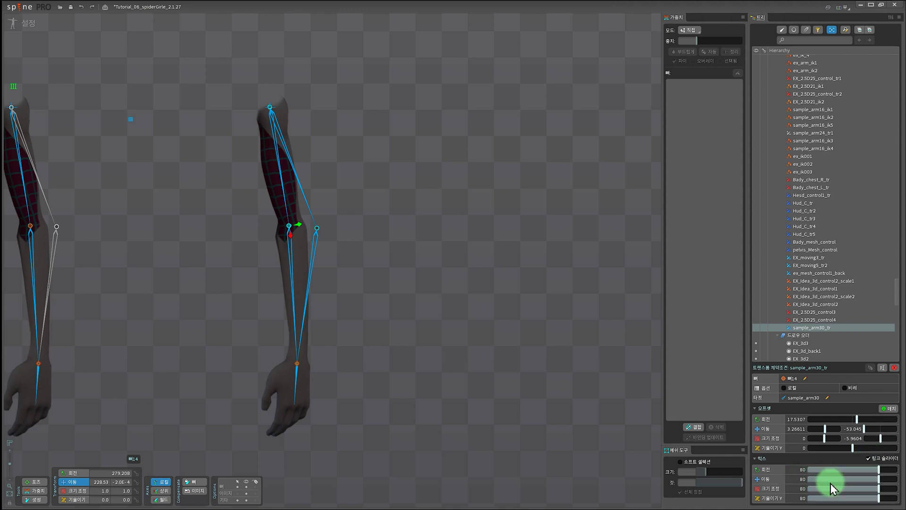
Try moving the wrist target bone to test the rig, and toggle bone compensation on and off
{"action": "scroll", "coordinate": [833, 298], "scroll_direction": "down", "scroll_amount": 10}
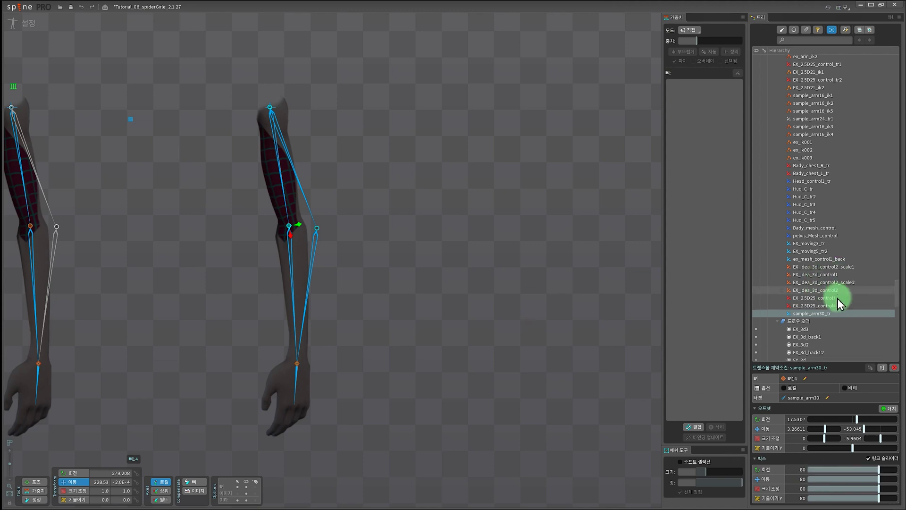
{"action": "scroll", "coordinate": [830, 298], "scroll_direction": "up", "scroll_amount": 10}
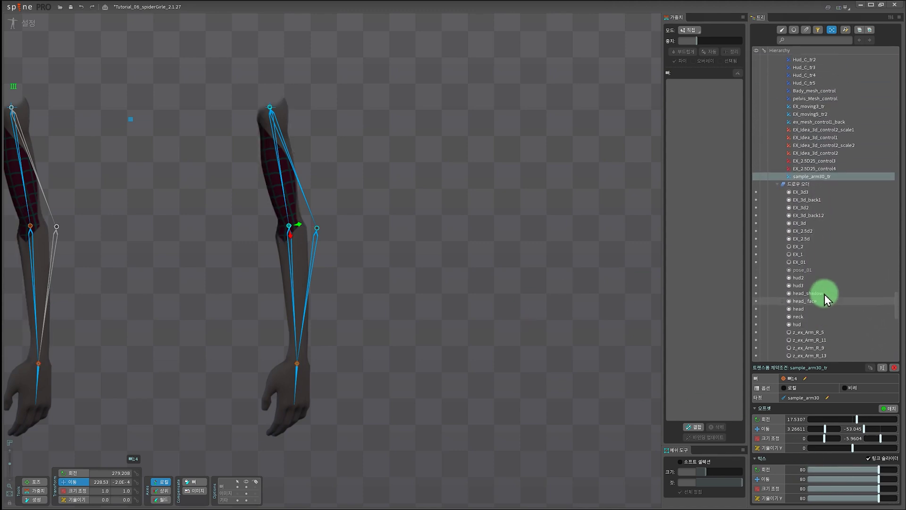
{"action": "scroll", "coordinate": [831, 305], "scroll_direction": "up", "scroll_amount": 10}
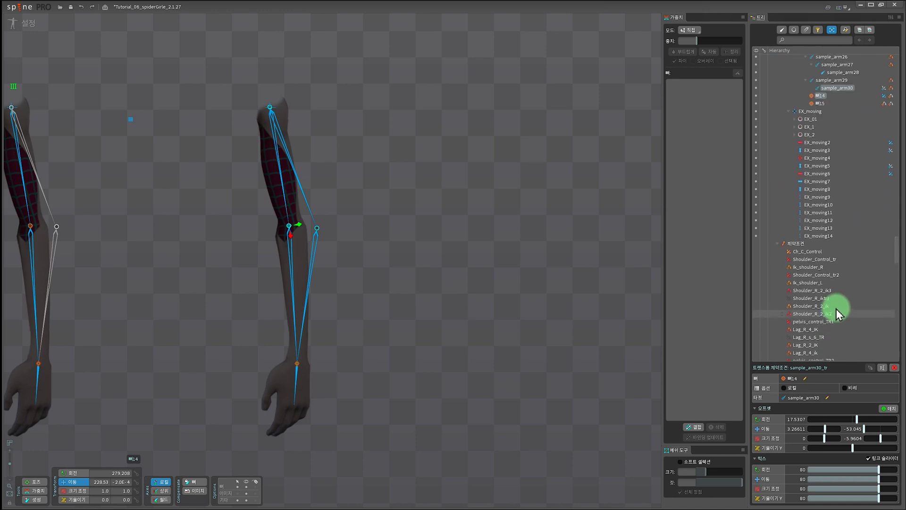
{"action": "left_click", "coordinate": [797, 315]}
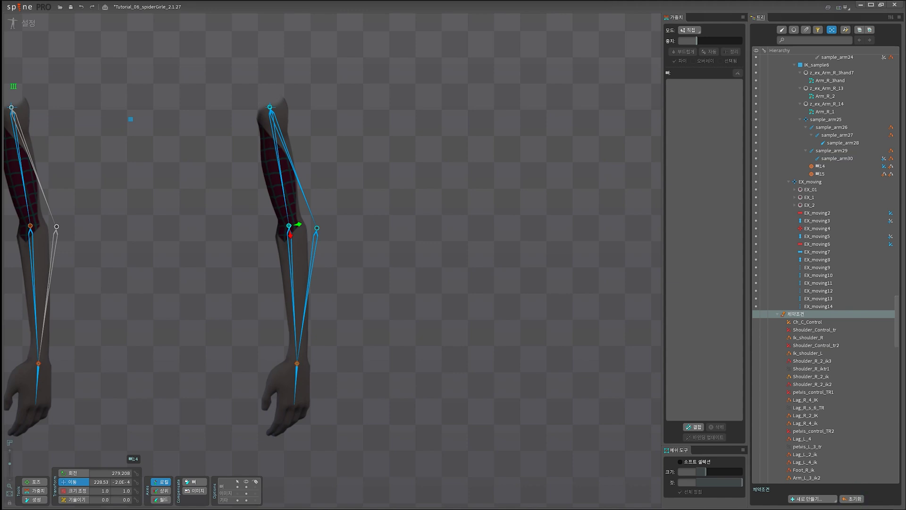
{"action": "left_click_drag", "start_coordinate": [423, 327], "coordinate": [369, 336]}
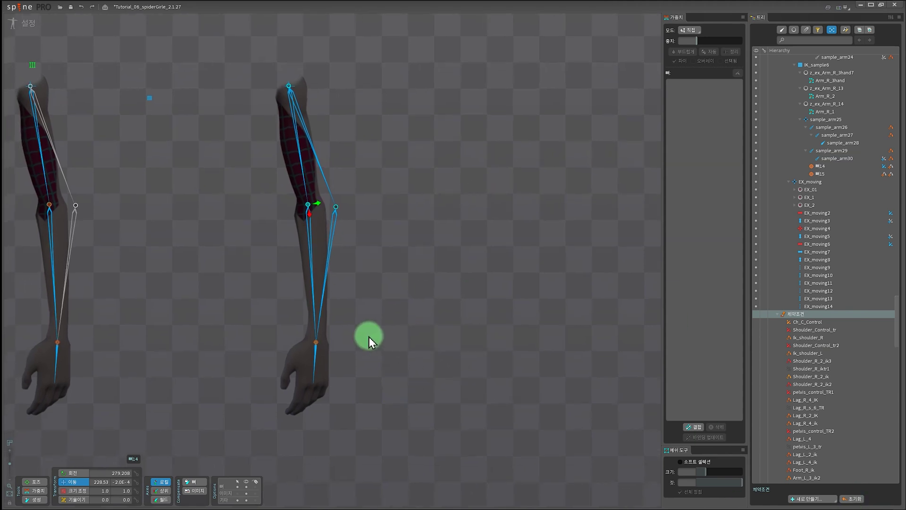
{"action": "left_click_drag", "start_coordinate": [316, 347], "coordinate": [433, 339]}
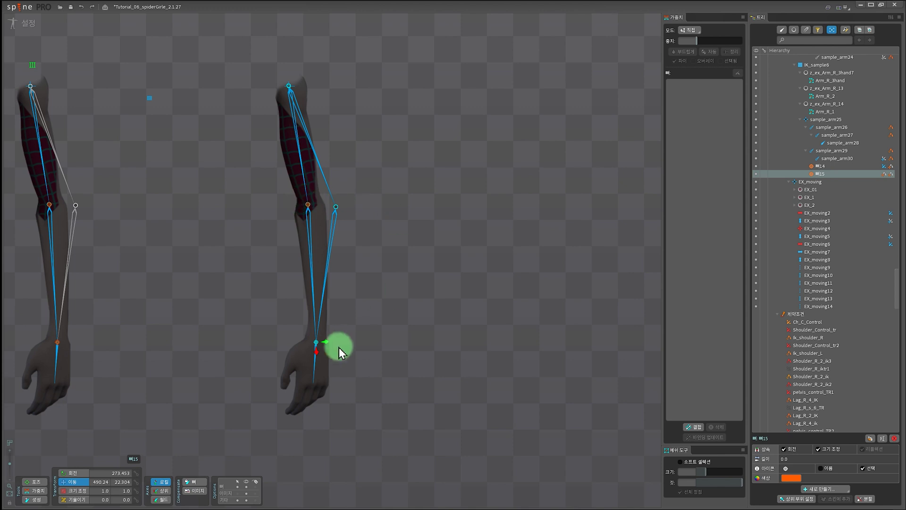
{"action": "left_click", "coordinate": [198, 482]}
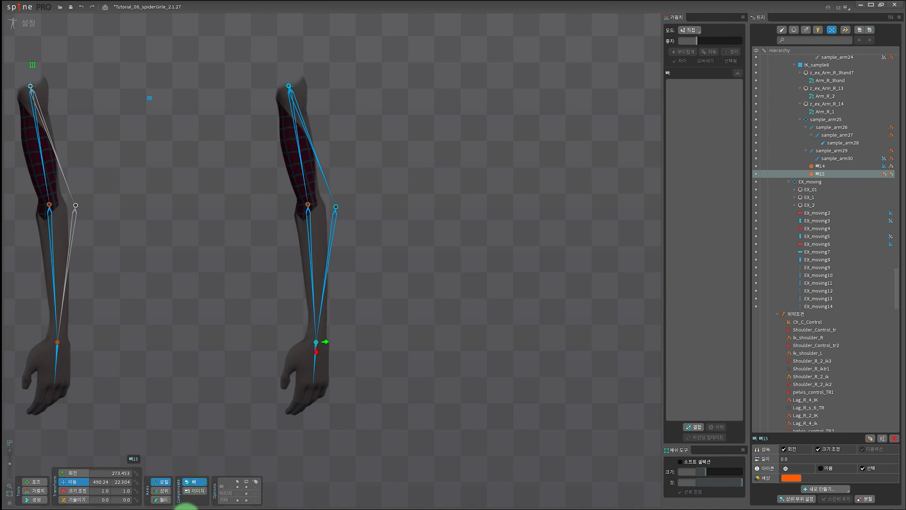
{"action": "left_click", "coordinate": [197, 483]}
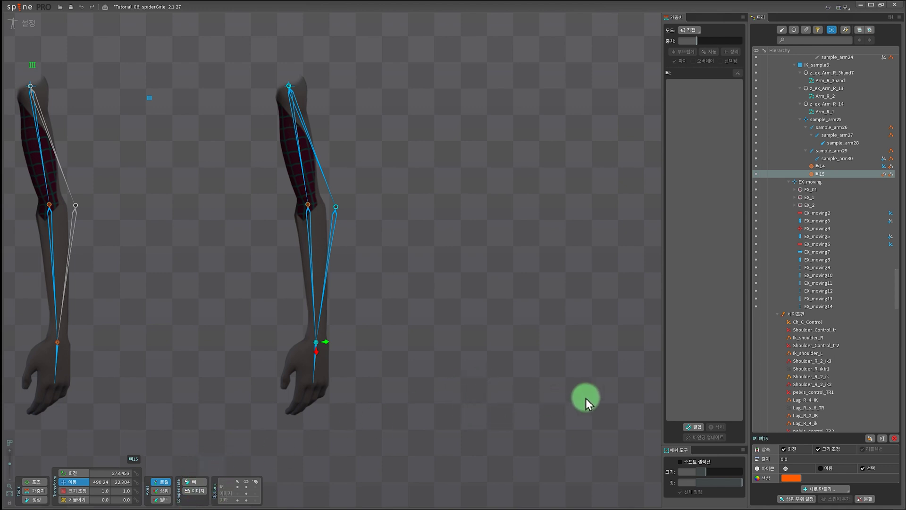
Examine the order of the skeleton's constraints and try moving the wrist target bone again
{"action": "left_click", "coordinate": [794, 316]}
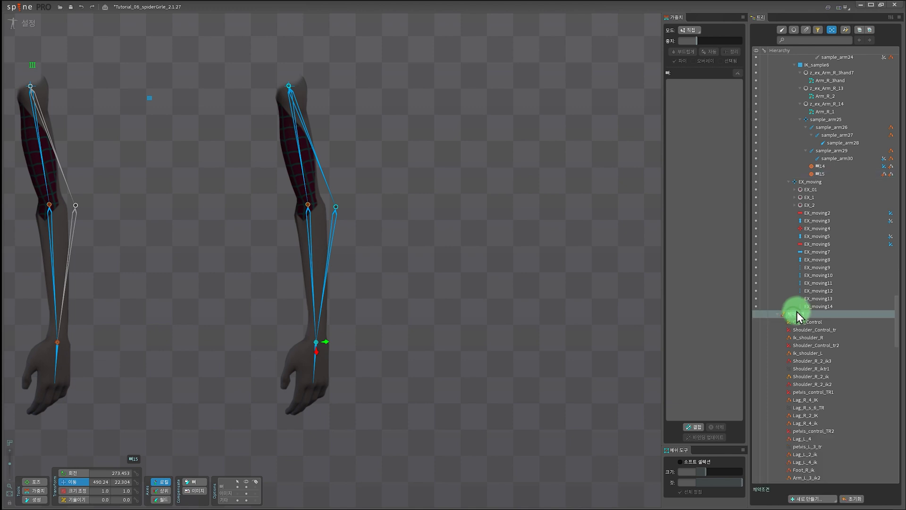
{"action": "scroll", "coordinate": [824, 313], "scroll_direction": "down", "scroll_amount": 4}
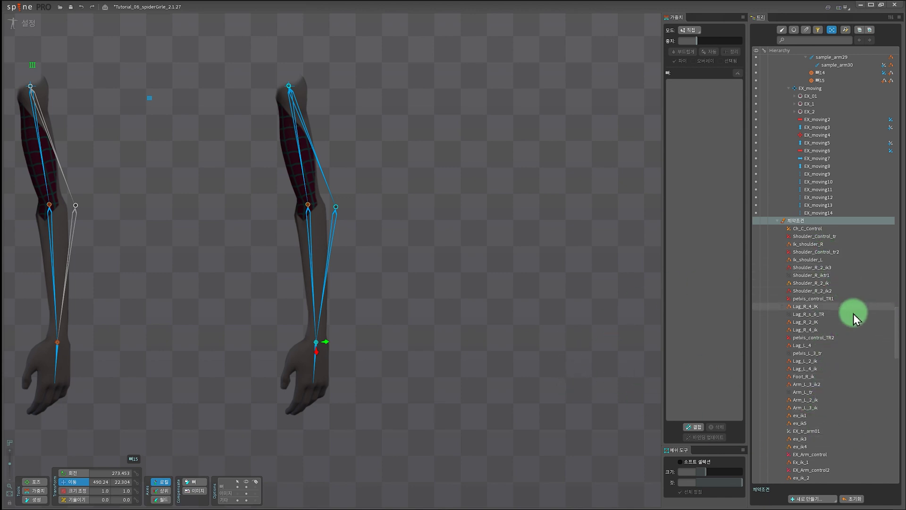
{"action": "left_click", "coordinate": [810, 299]}
{"action": "left_click_drag", "start_coordinate": [812, 299], "coordinate": [831, 296]}
{"action": "left_click", "coordinate": [812, 222]}
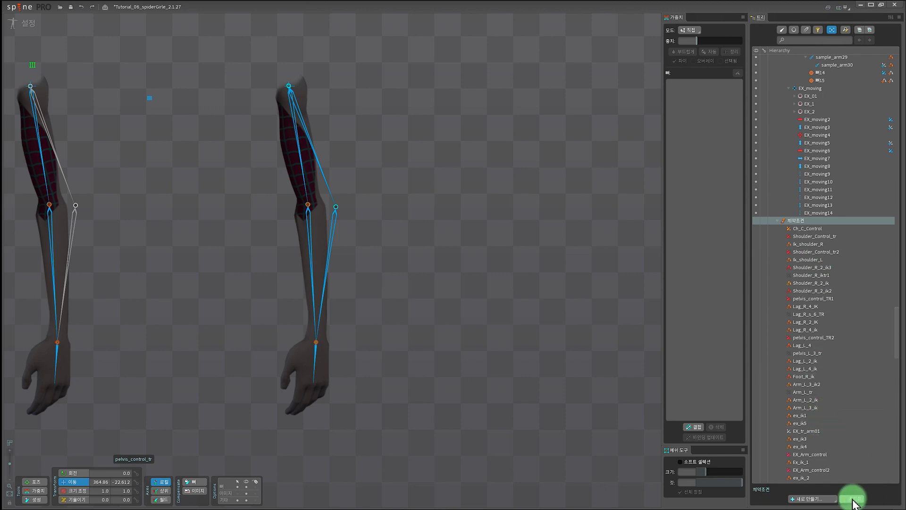
{"action": "left_click", "coordinate": [315, 341]}
{"action": "mouse_move", "coordinate": [395, 349]}
{"action": "left_mouse_down"}
{"action": "mouse_move", "coordinate": [348, 329]}
{"action": "mouse_move", "coordinate": [440, 387]}
{"action": "mouse_move", "coordinate": [395, 242]}
{"action": "mouse_move", "coordinate": [324, 371]}
{"action": "mouse_move", "coordinate": [495, 364]}
{"action": "mouse_move", "coordinate": [432, 247]}
{"action": "mouse_move", "coordinate": [350, 265]}
{"action": "mouse_move", "coordinate": [351, 331]}
{"action": "mouse_move", "coordinate": [390, 347]}
{"action": "mouse_move", "coordinate": [375, 344]}
{"action": "mouse_move", "coordinate": [404, 340]}
{"action": "left_mouse_up"}
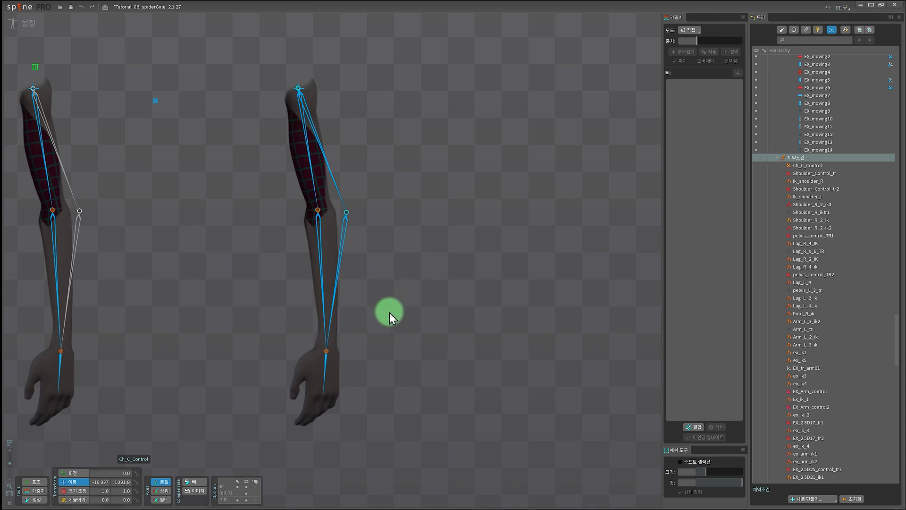